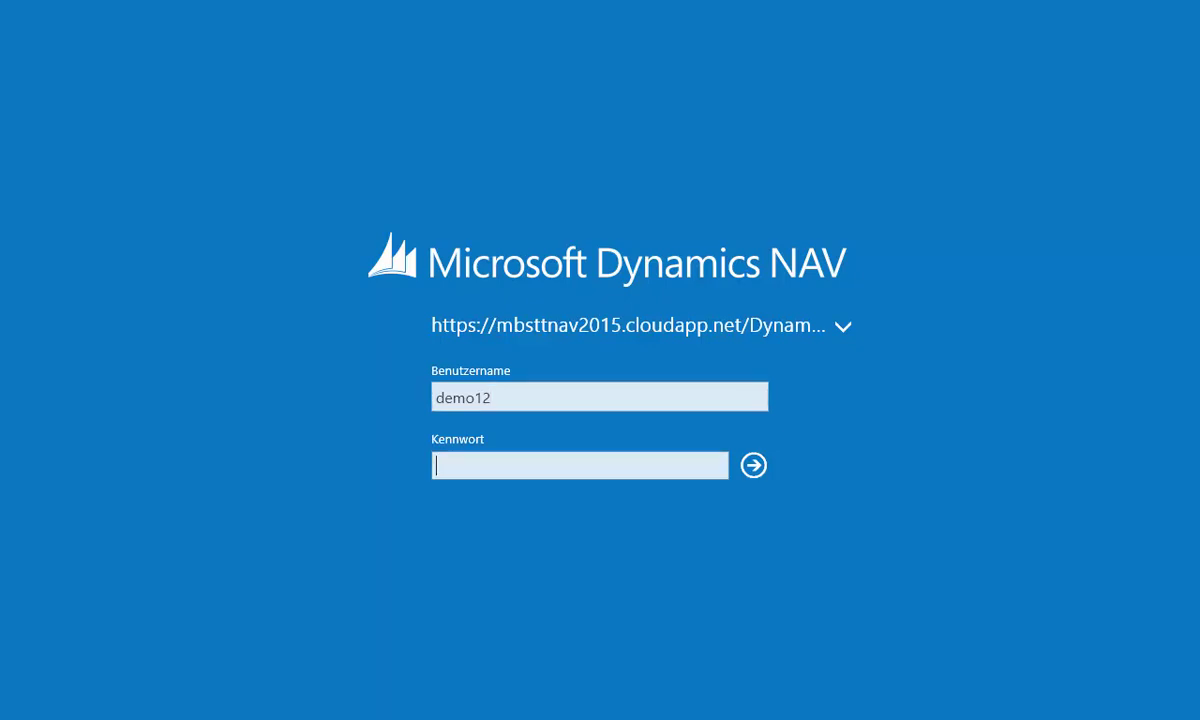
Sign in to the Dynamics NAV web client with the account password to reach the CRONUS AG role centre.
type("demo123456")
key("Return")
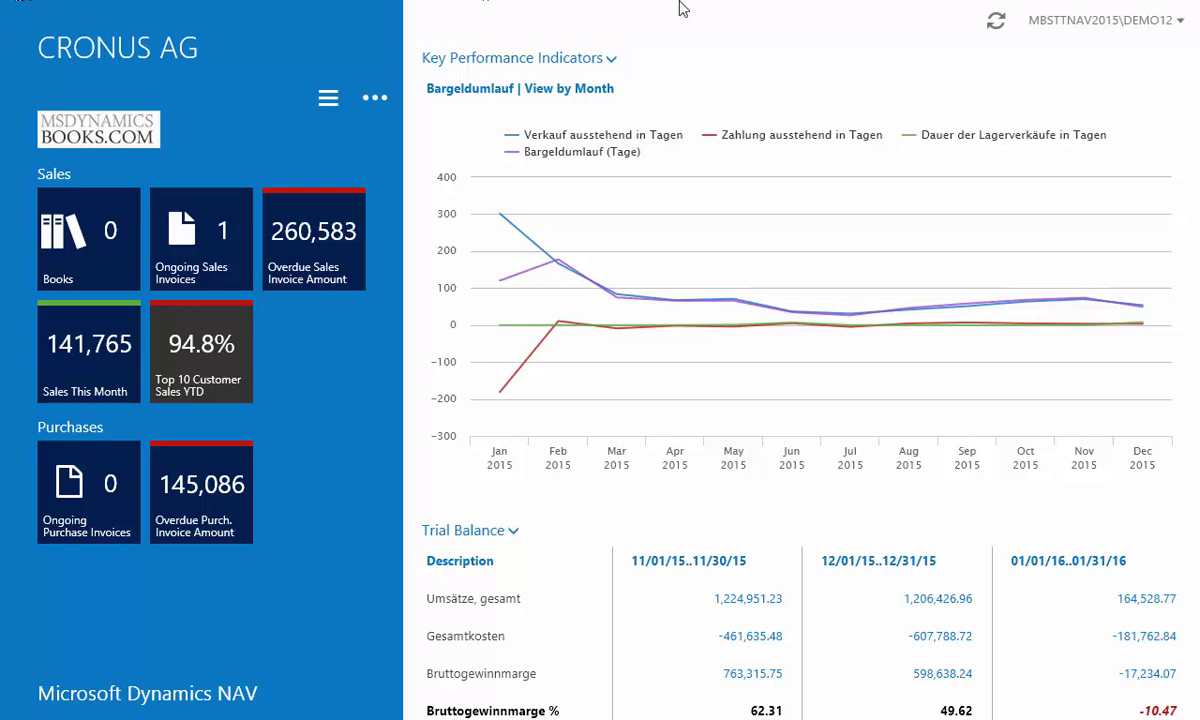
Sign out of the Dynamics NAV web client from the user name menu.
left_click(1157, 30)
left_click(1134, 65)
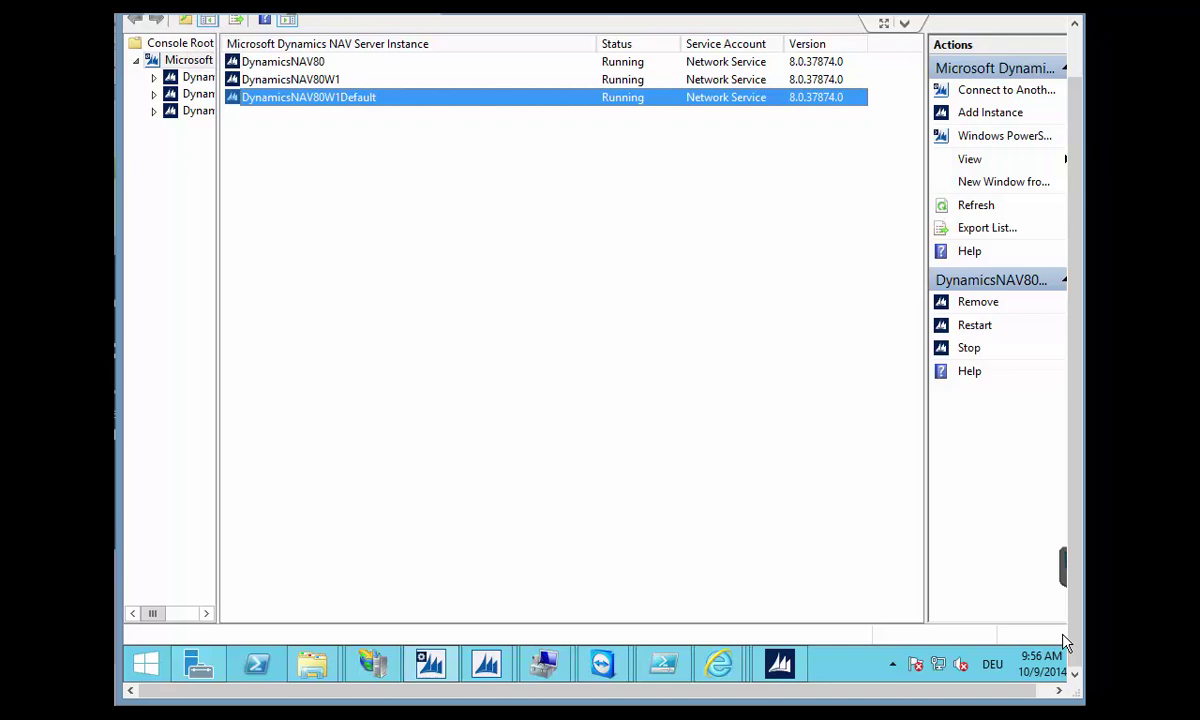
In IIS Manager, widen the Connections tree and select DynamicsNAV80 under the NAV 2015 Web Client site.
left_click(372, 664)
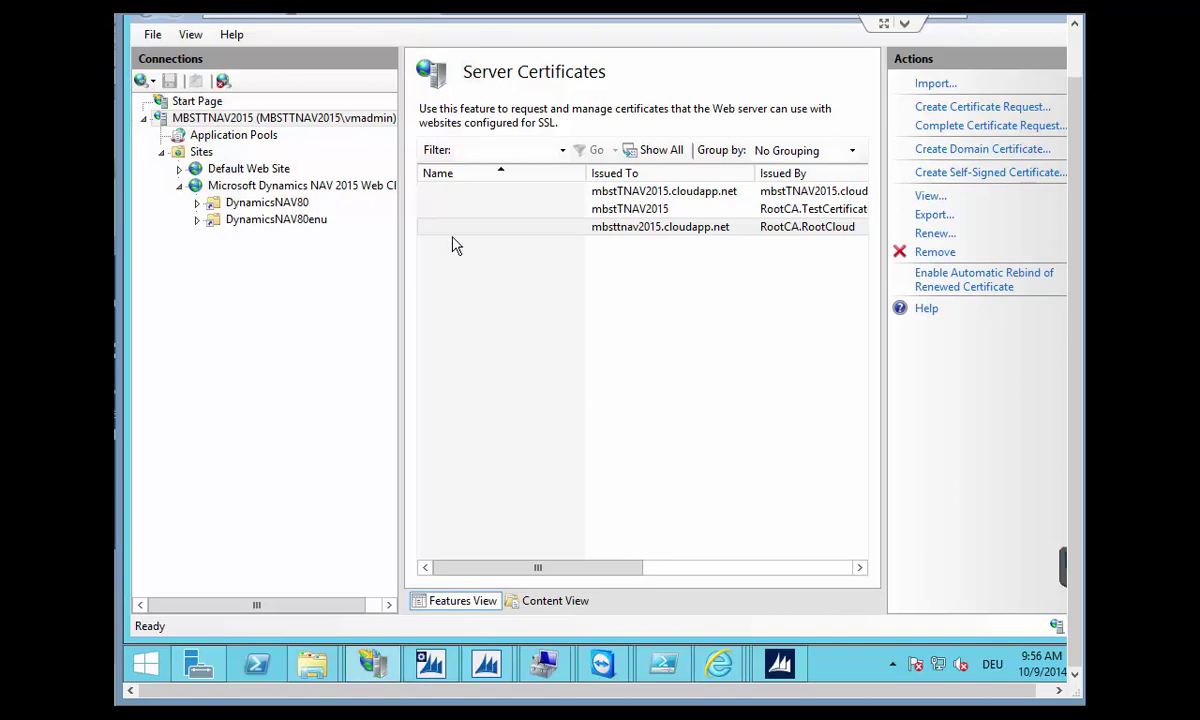
left_click_drag(402, 206, 420, 205)
left_click(252, 203)
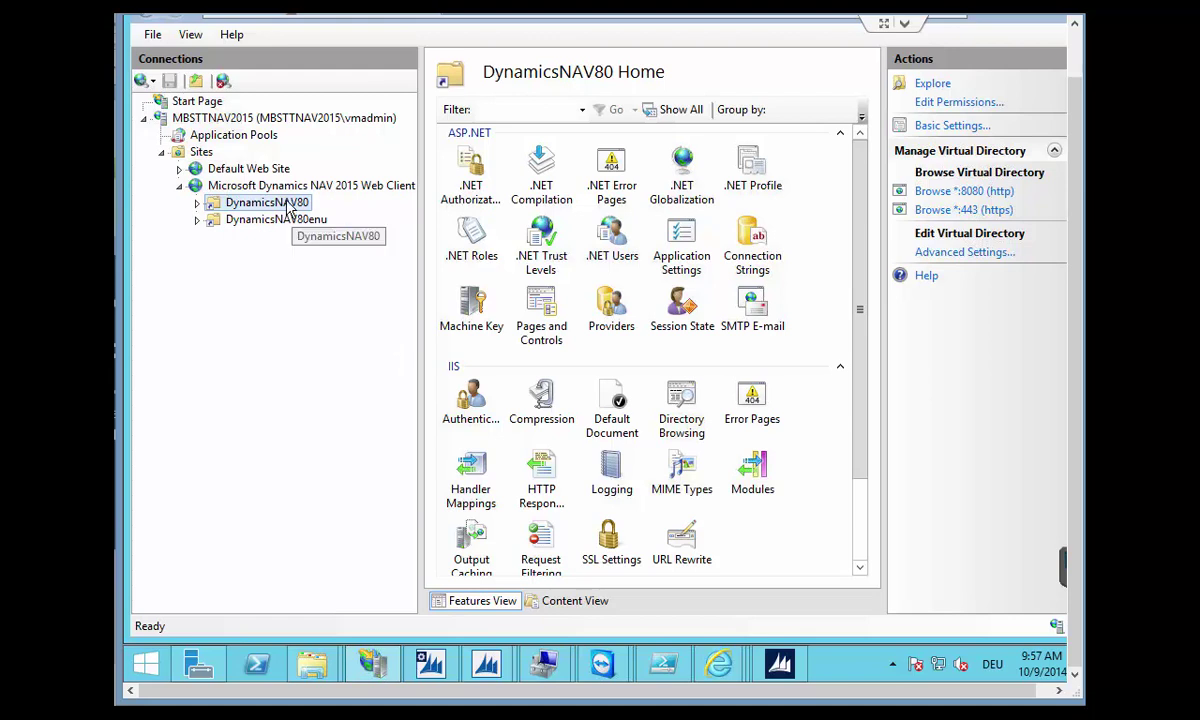
Browse DynamicsNAV80 on *:8080 (http) and view the CRONUS AG role centre in Internet Explorer.
left_click(956, 194)
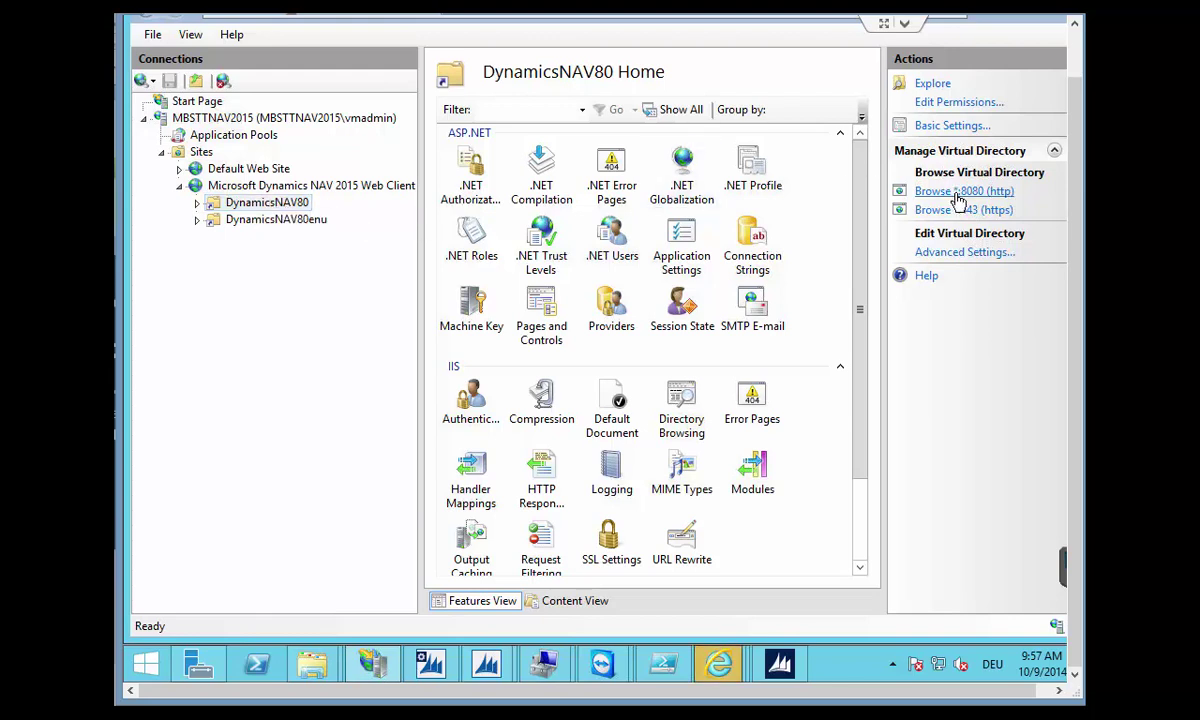
mouse_move(718, 664)
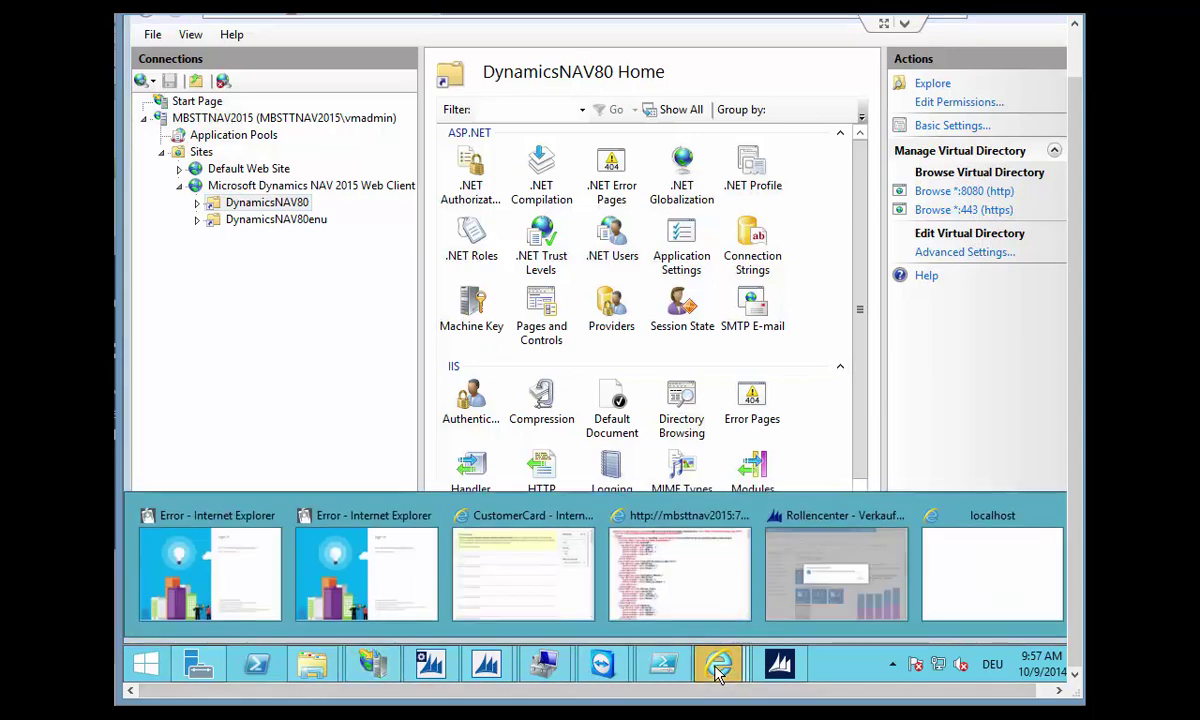
left_click(990, 583)
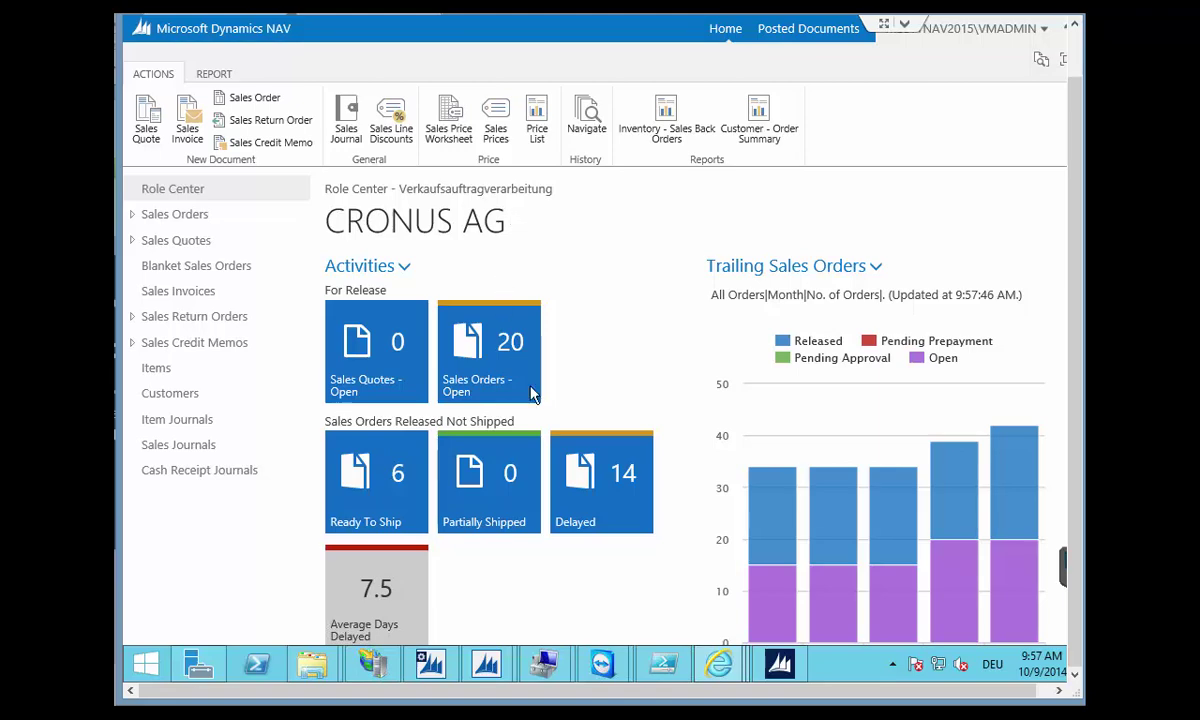
Switch back to IIS Manager's DynamicsNAV80 page.
left_click(364, 668)
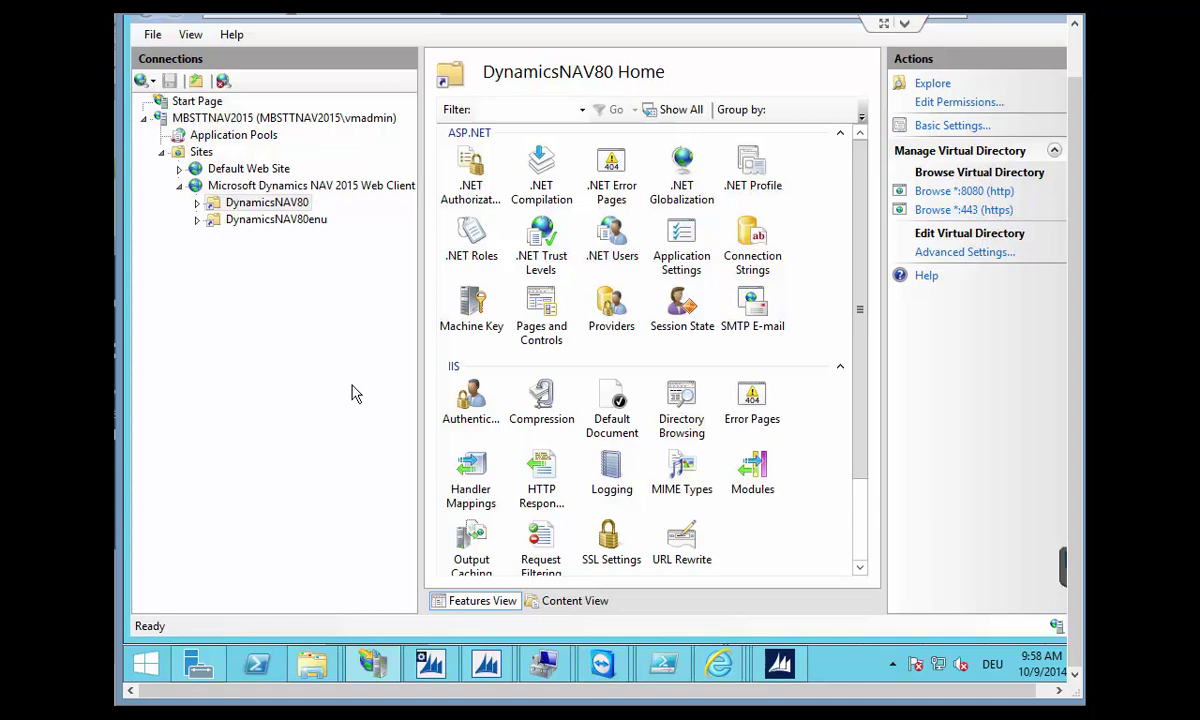
Open the web server's Server Certificates list.
left_click(197, 118)
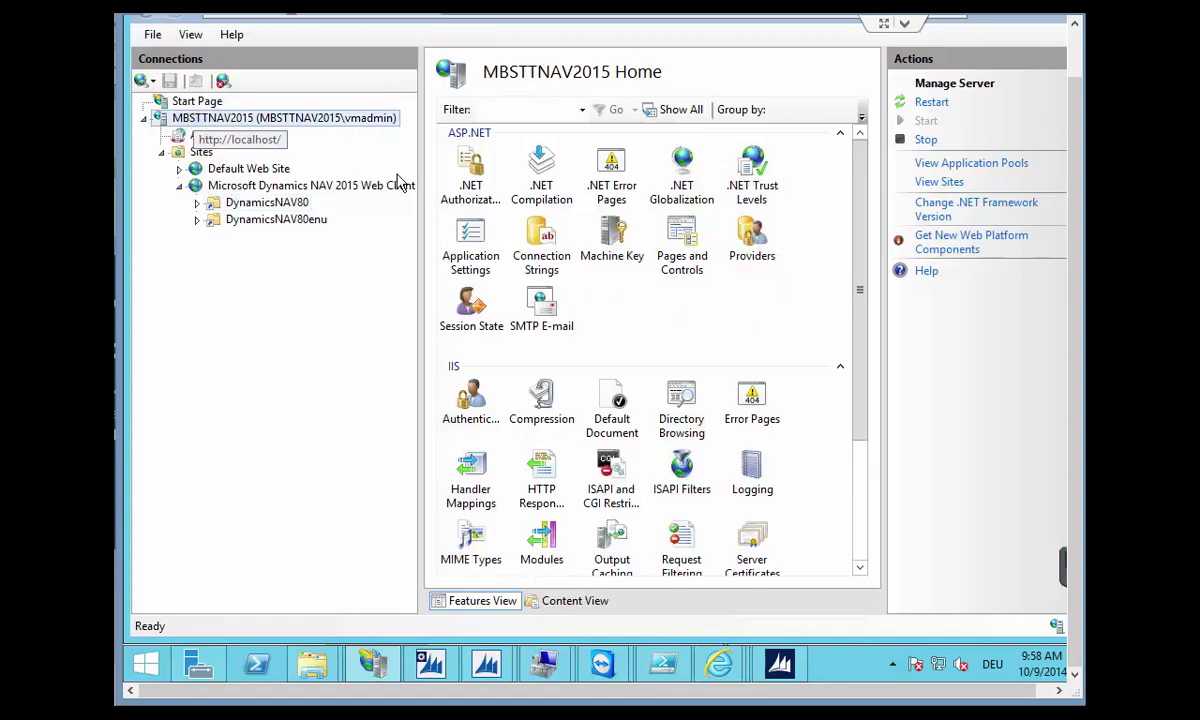
left_click_drag(857, 430, 865, 555)
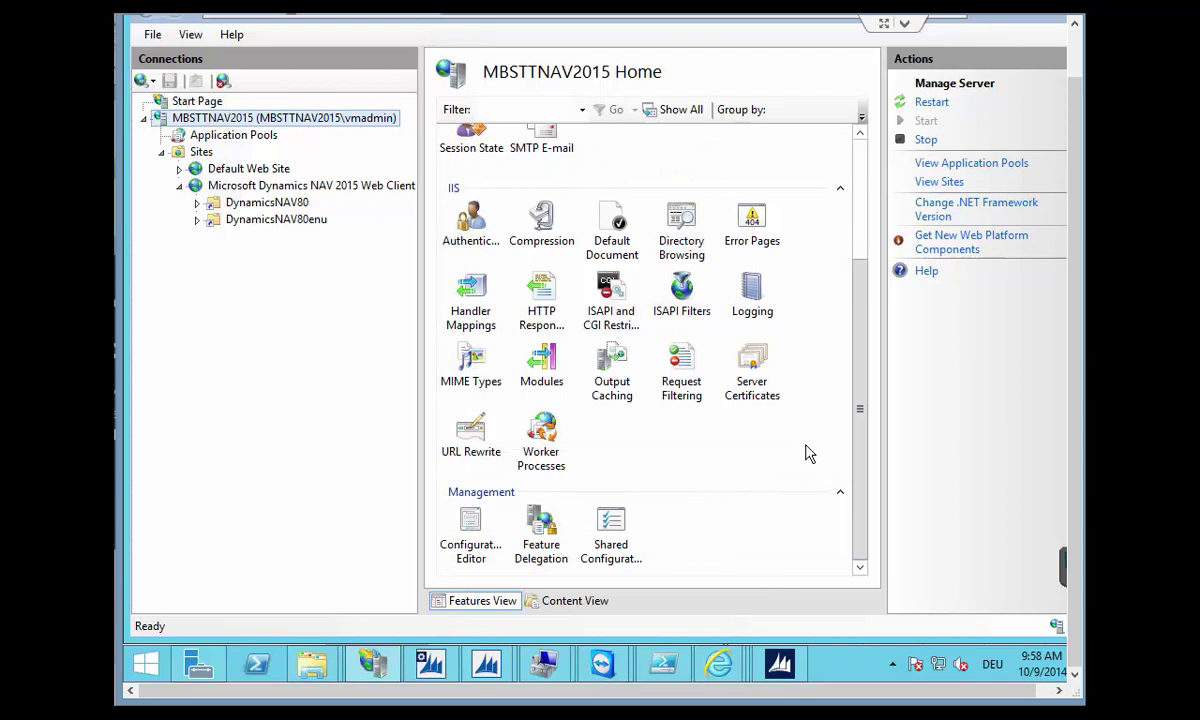
double_click(750, 386)
Compare the mbsttnav2015.cloudapp.net certificates, then select the Microsoft Dynamics NAV 2015 Web Client site.
left_click(702, 192)
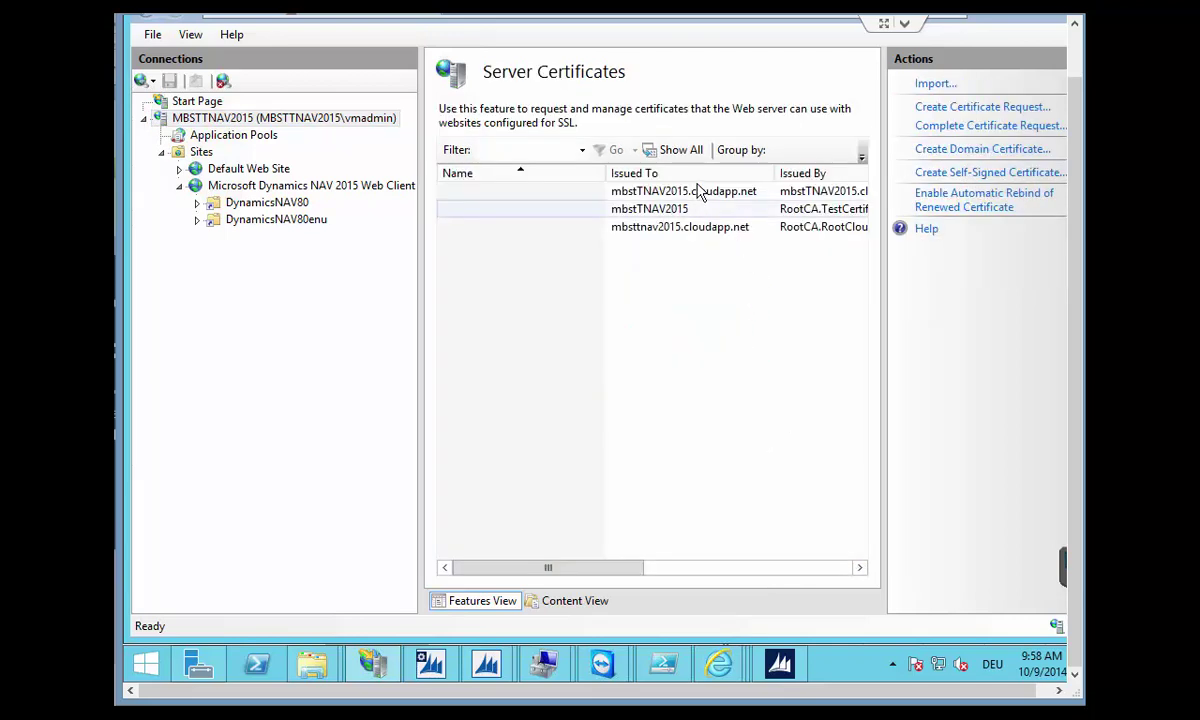
left_click_drag(628, 574, 537, 573)
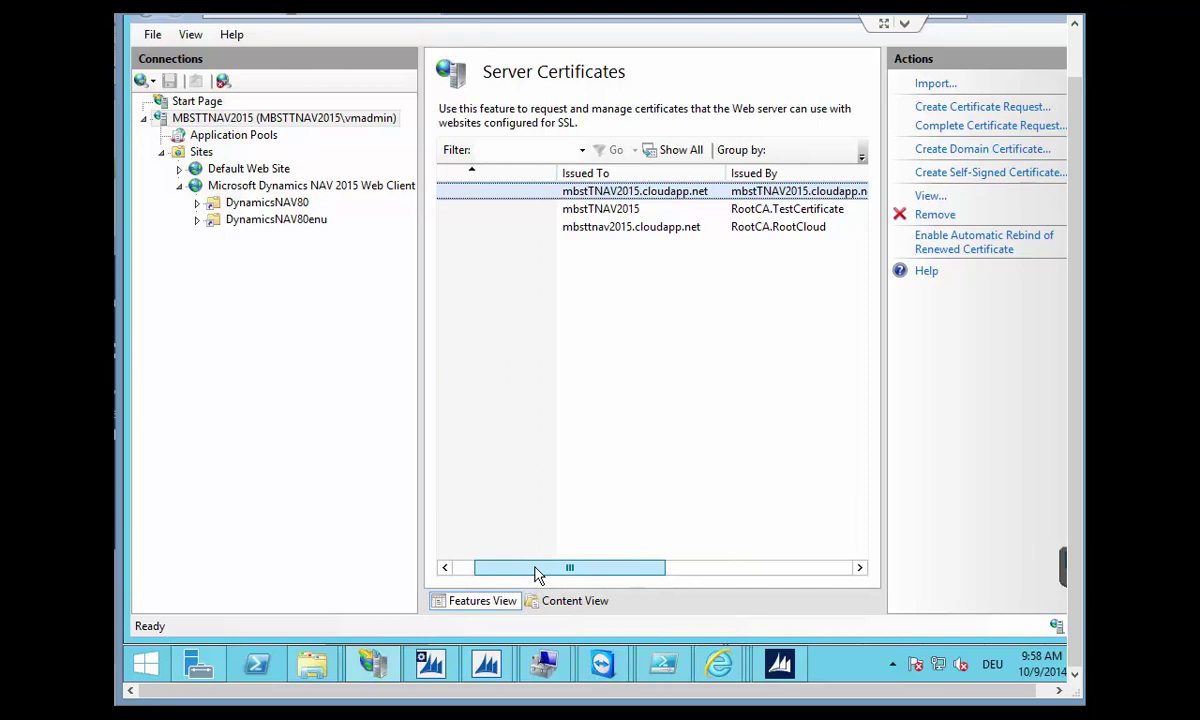
scroll(537, 573, "left", 1)
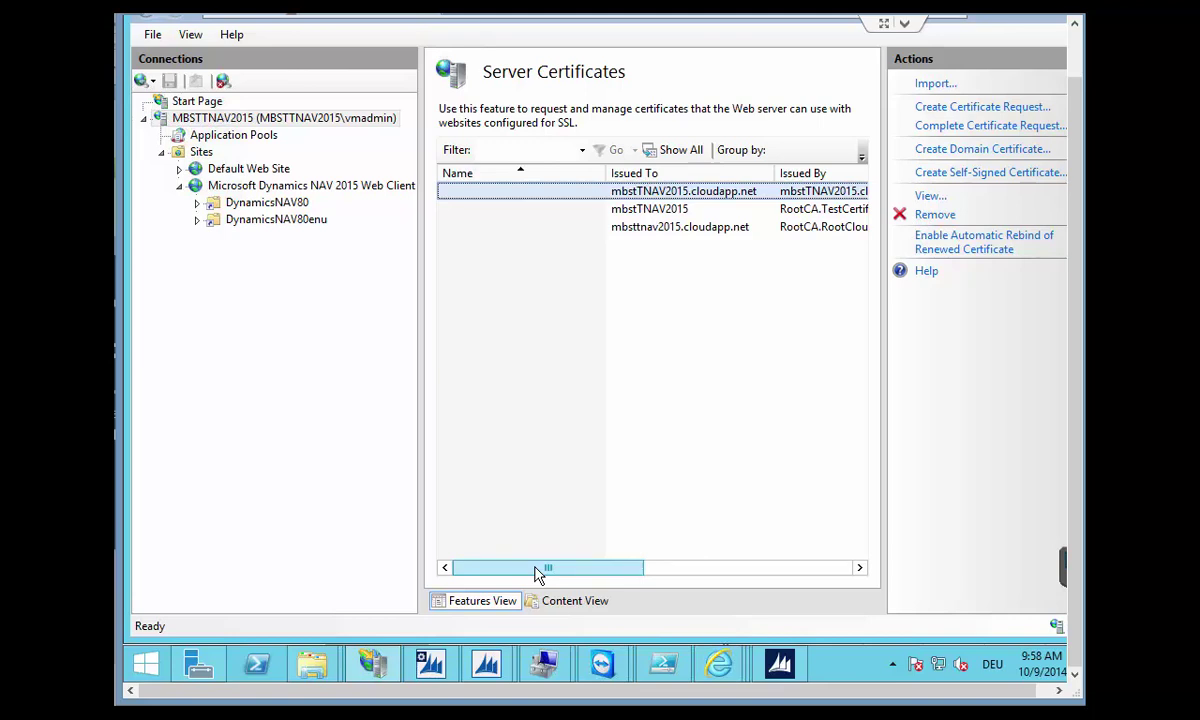
left_click(665, 229)
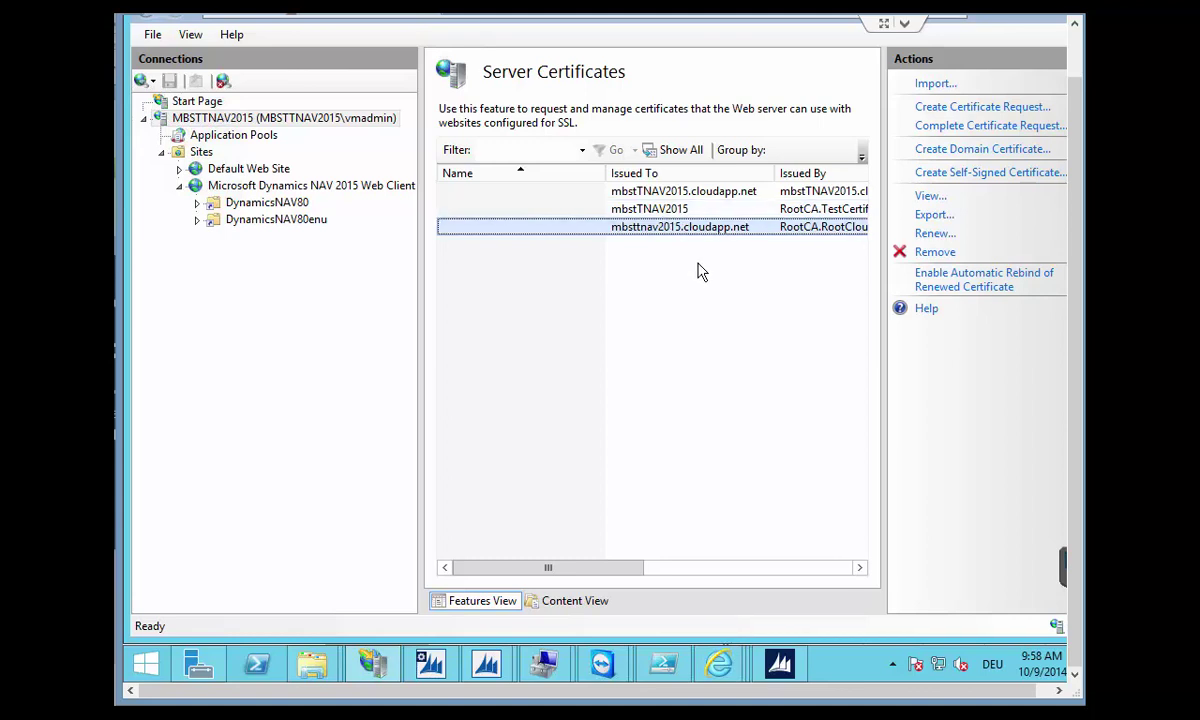
left_click(656, 192)
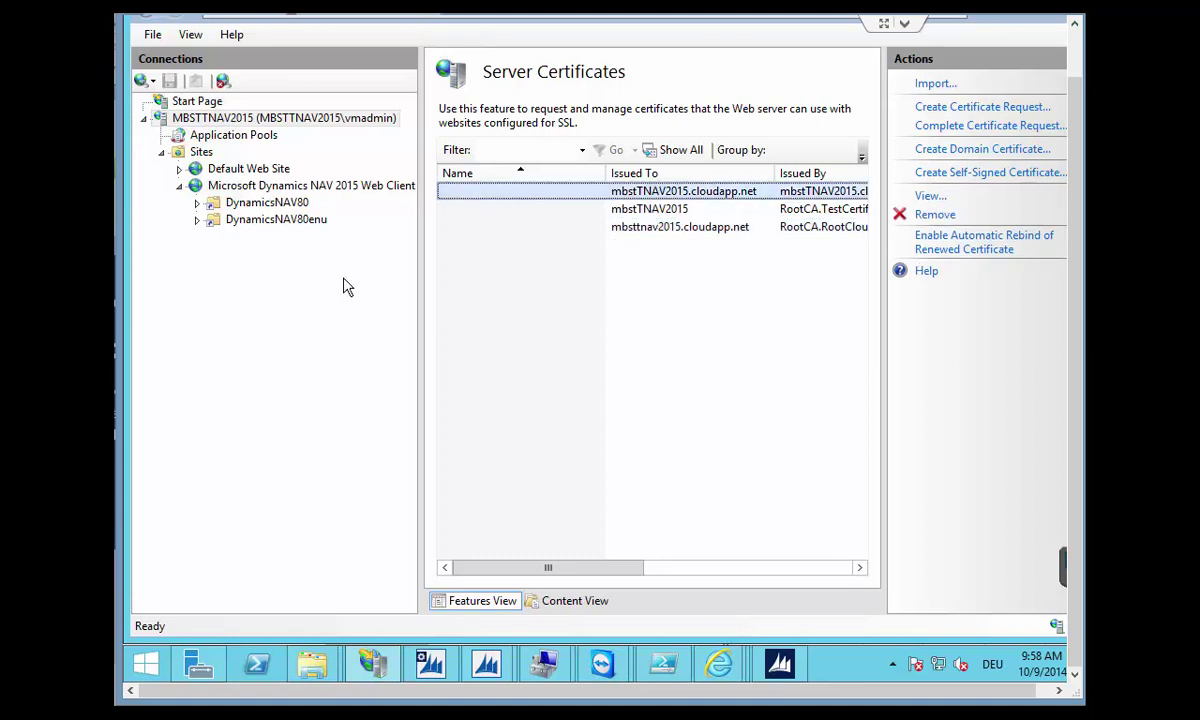
left_click(229, 189)
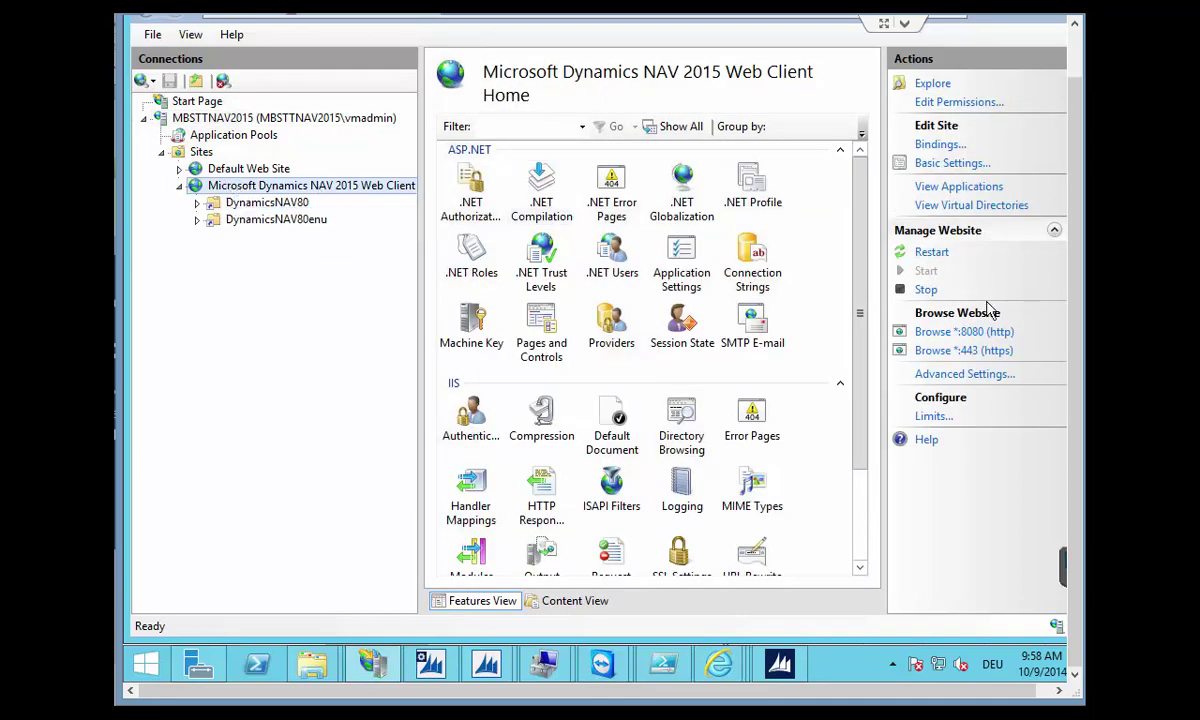
Inspect the https 443 binding's SSL certificate without changes, keeping http 8080 and https 443.
left_click(939, 146)
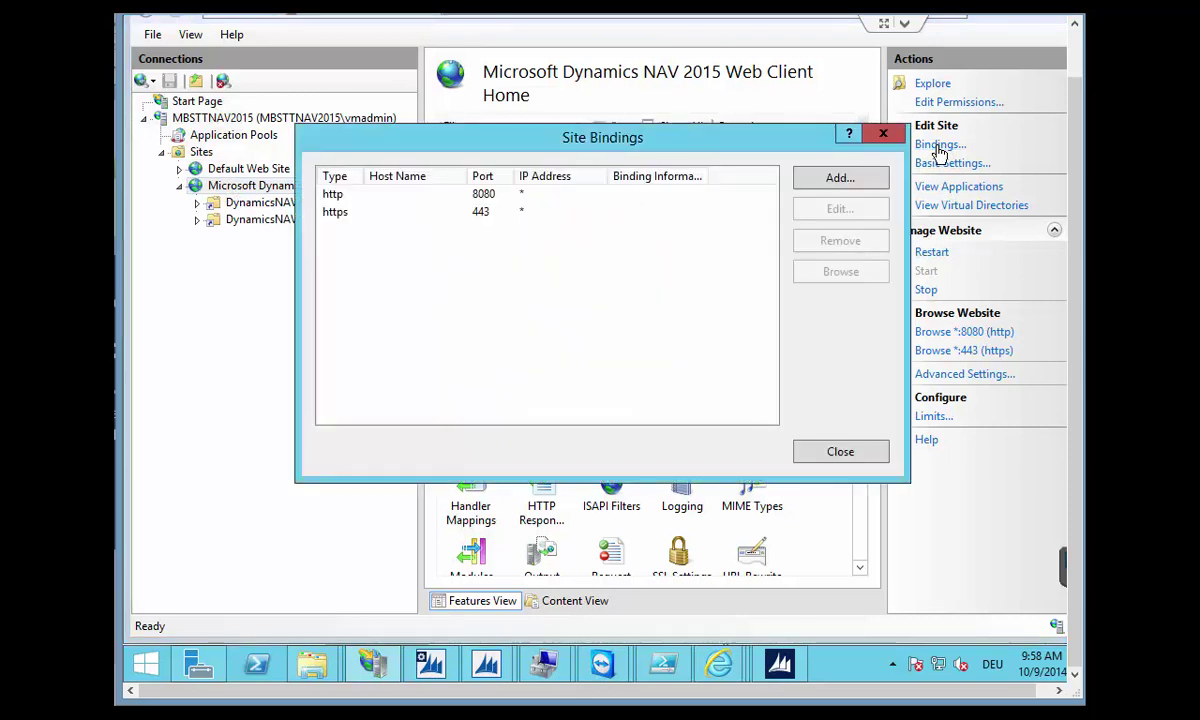
left_click(340, 213)
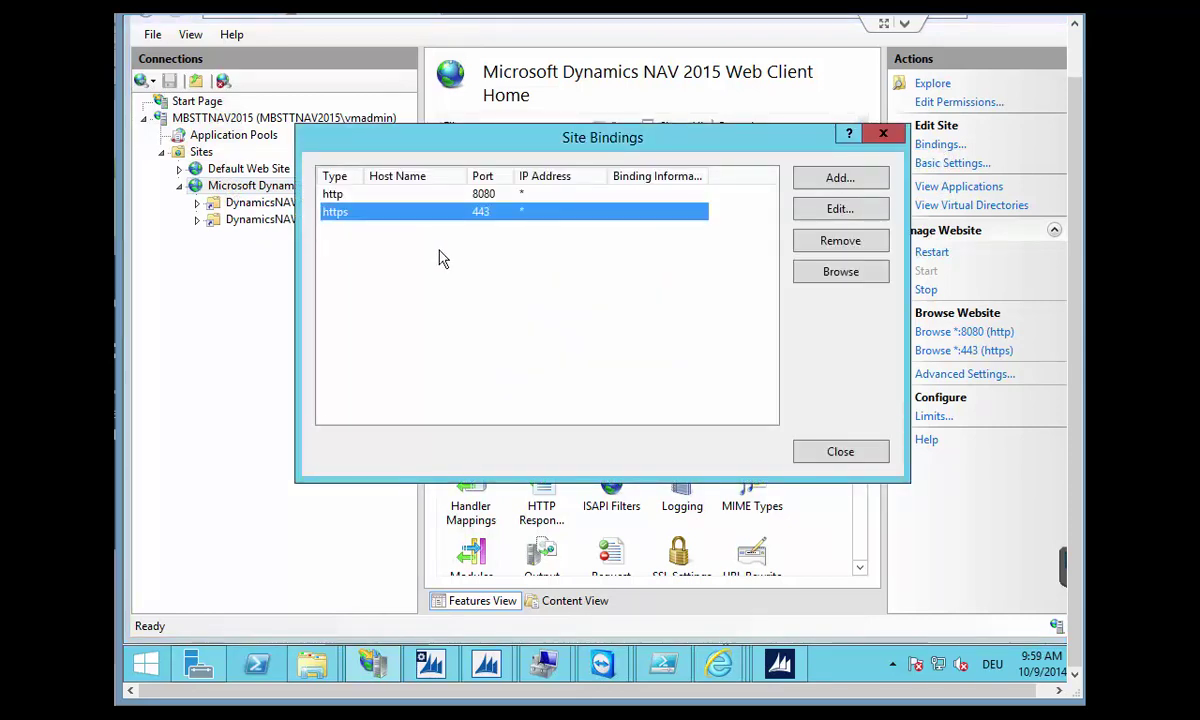
double_click(530, 218)
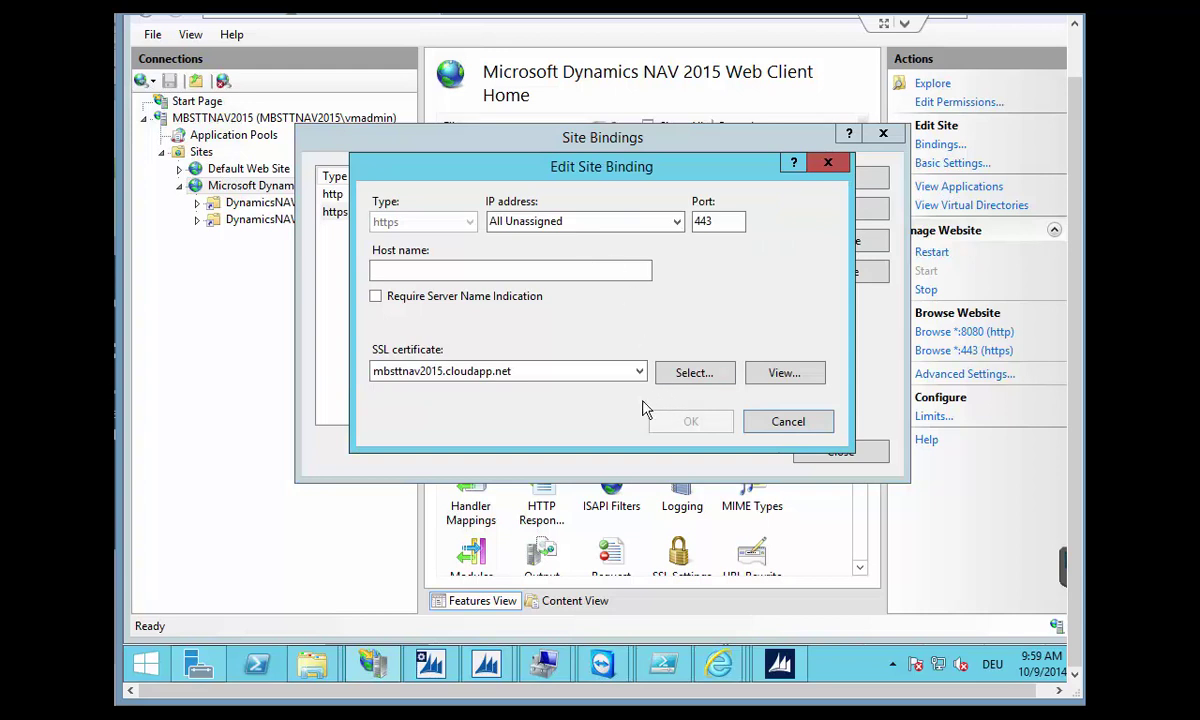
left_click(605, 370)
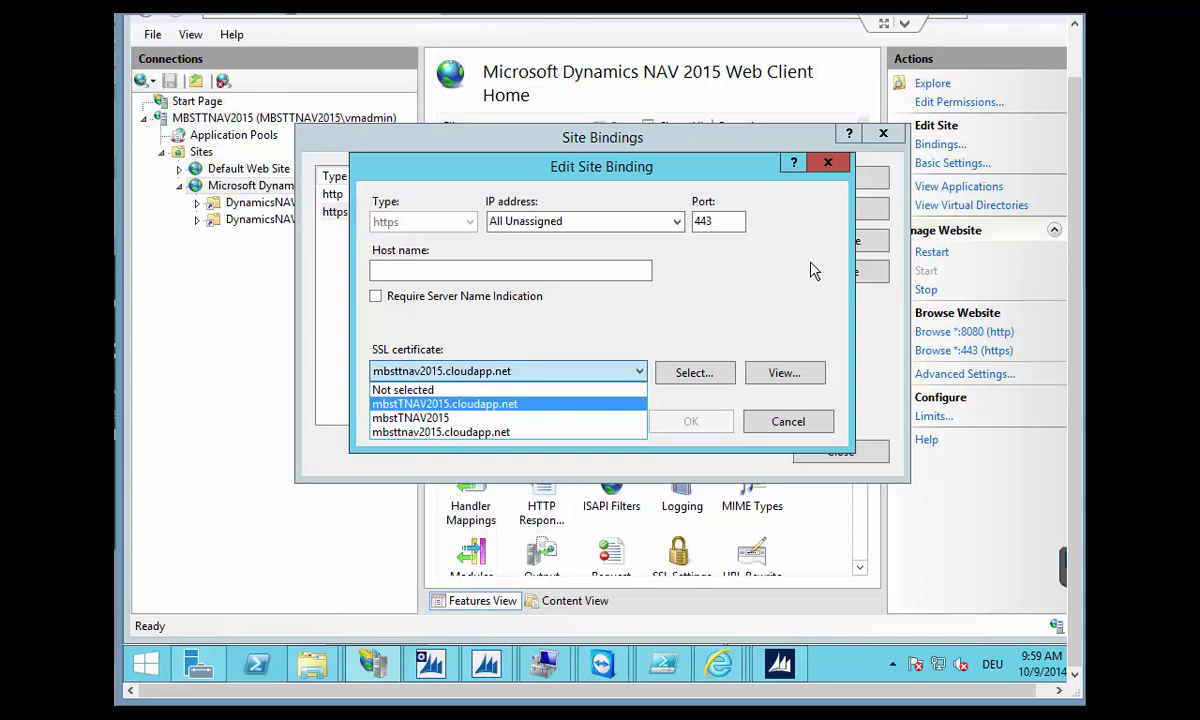
left_click(798, 422)
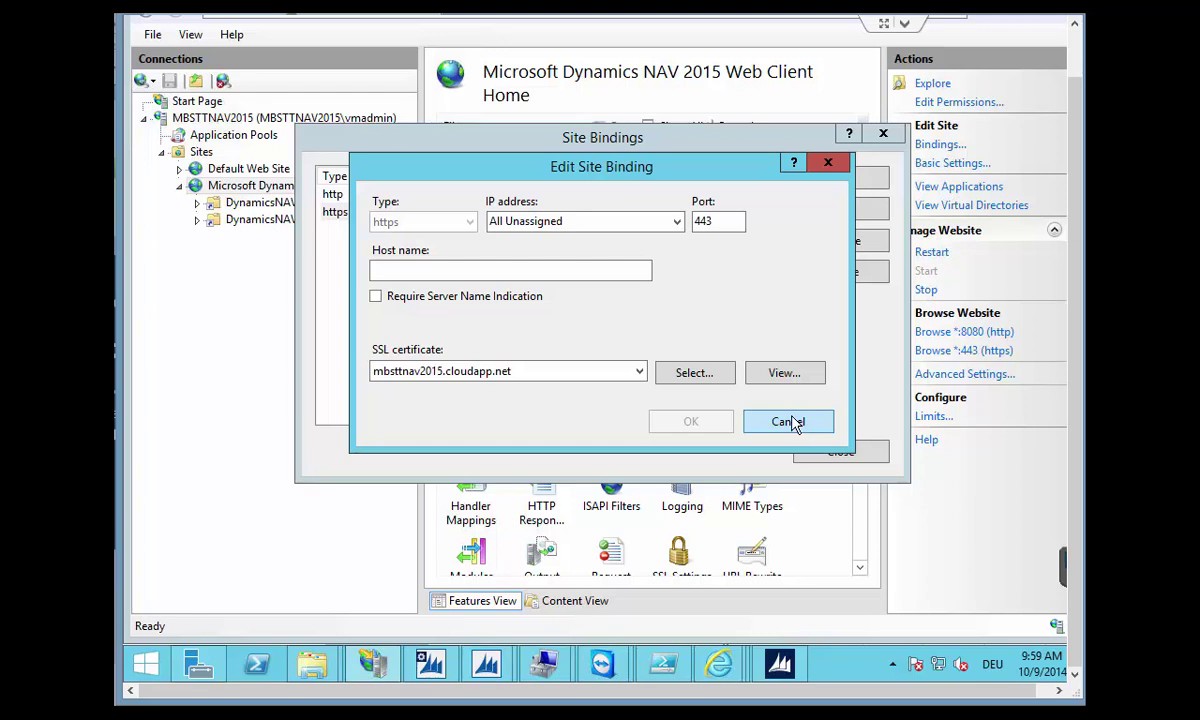
left_click(791, 423)
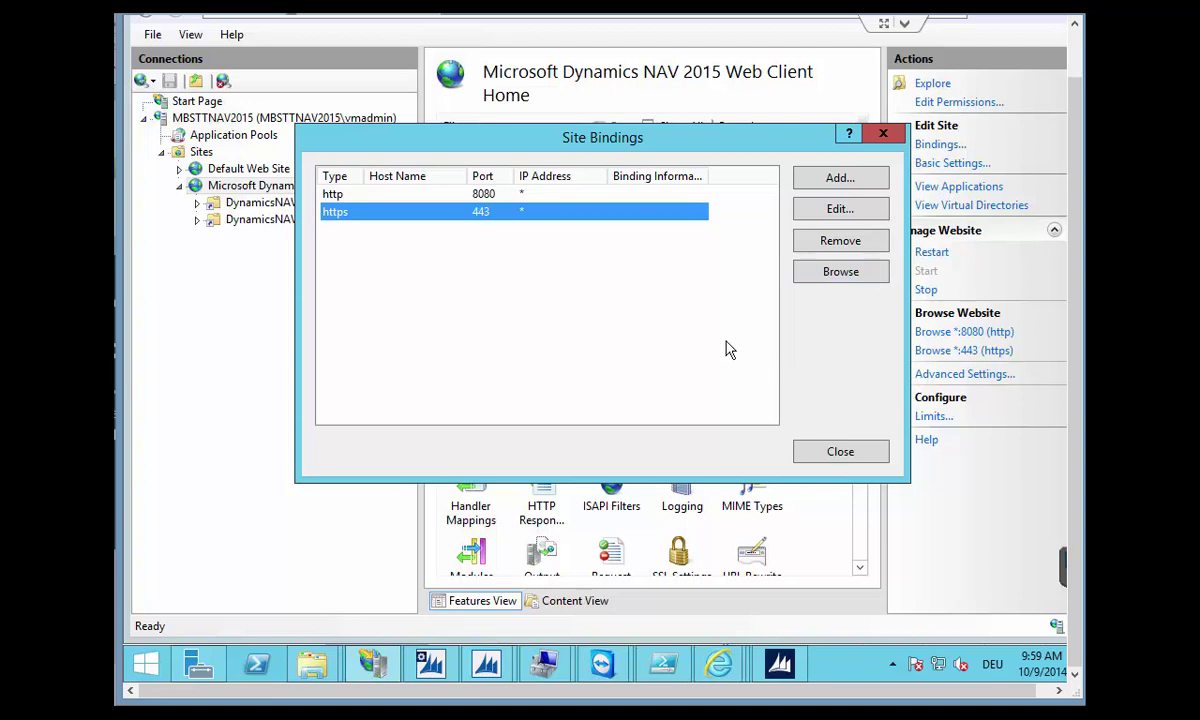
left_click(840, 453)
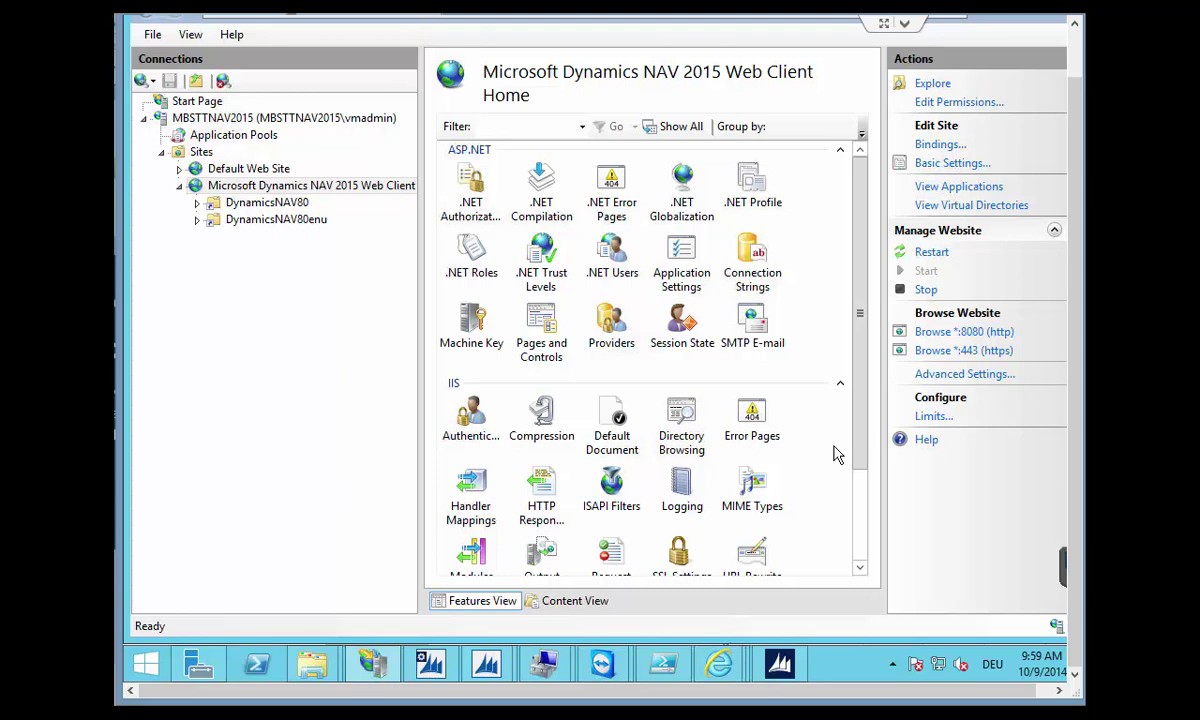
Navigate to Downloads > Dynamics.80.AT.1538384.DVD > WindowsPowerShellScripts > NAVCertificateAdministration and select the .psm1 module.
mouse_move(325, 675)
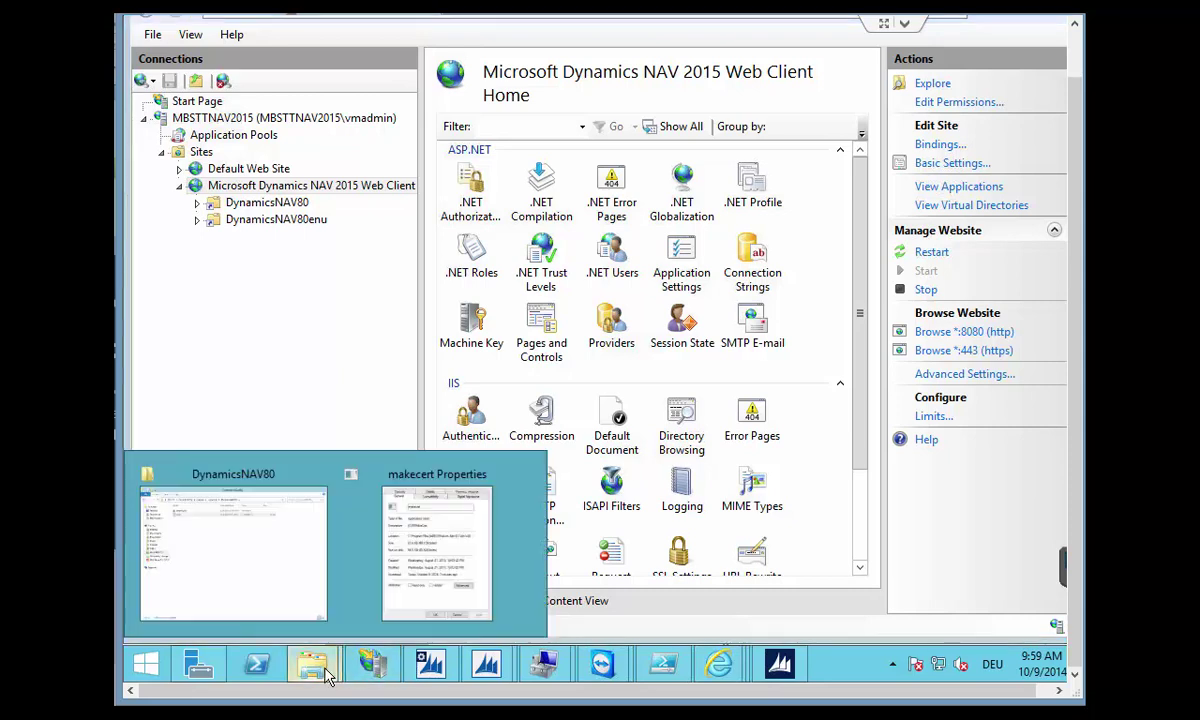
left_click(258, 560)
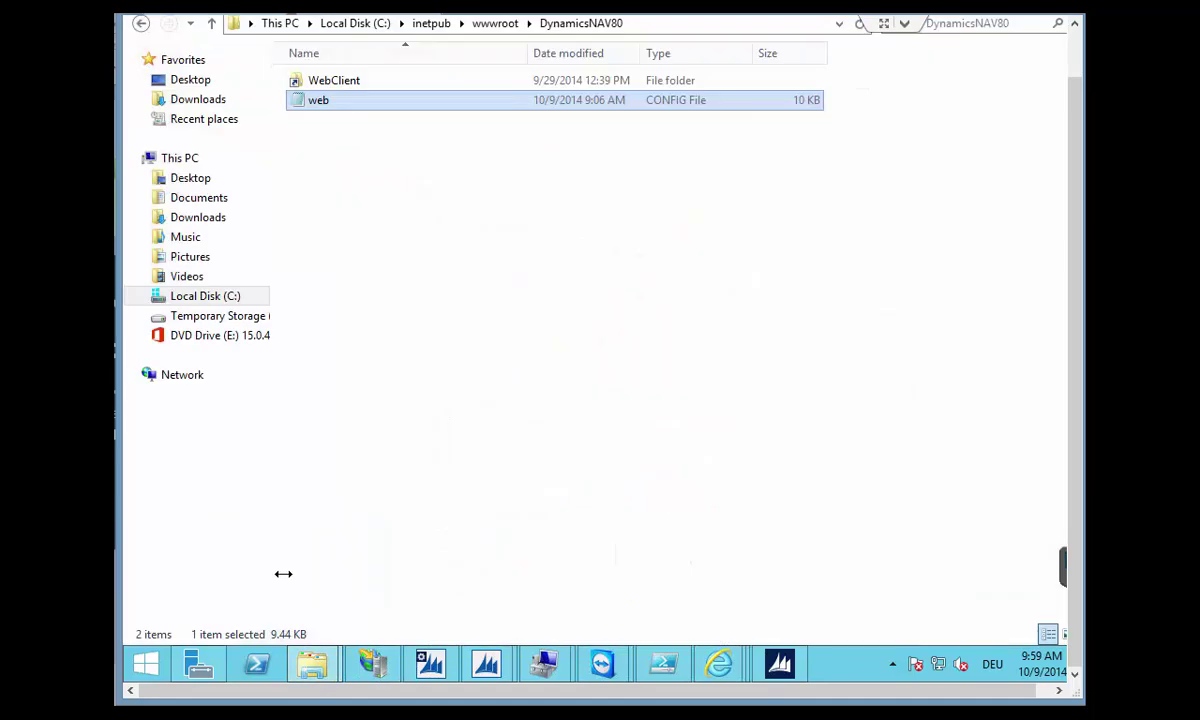
left_click(198, 99)
left_click(400, 88)
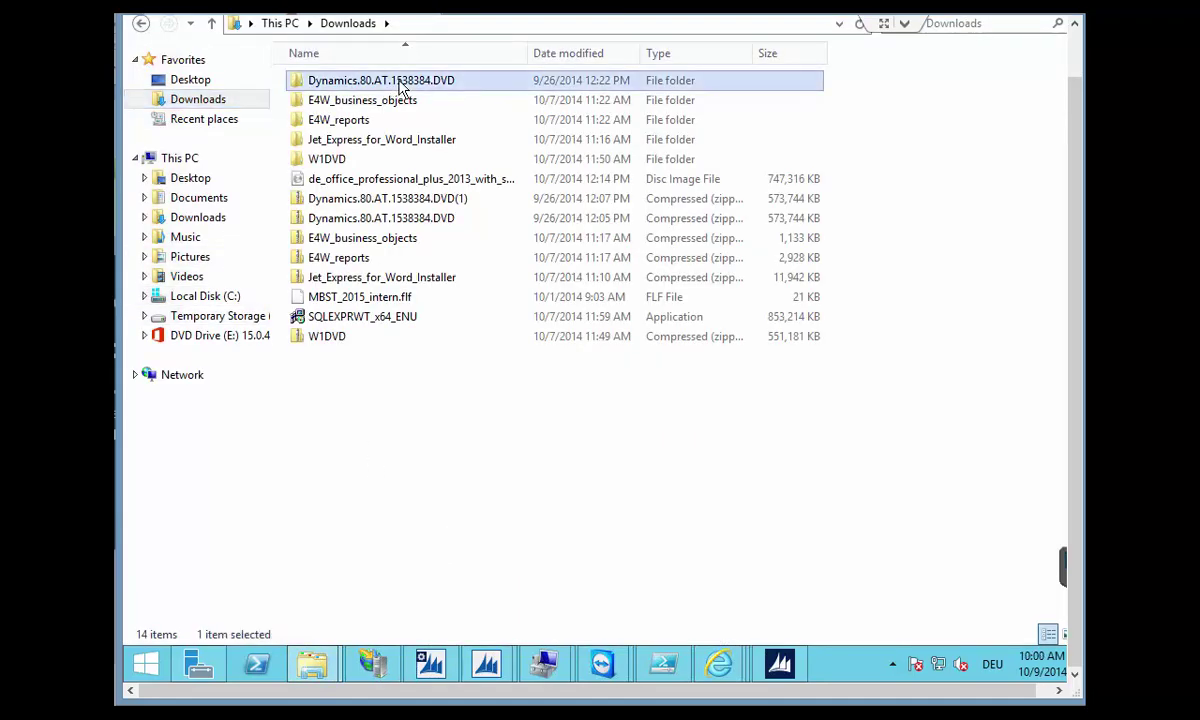
double_click(400, 86)
scroll(535, 380, "down", 3)
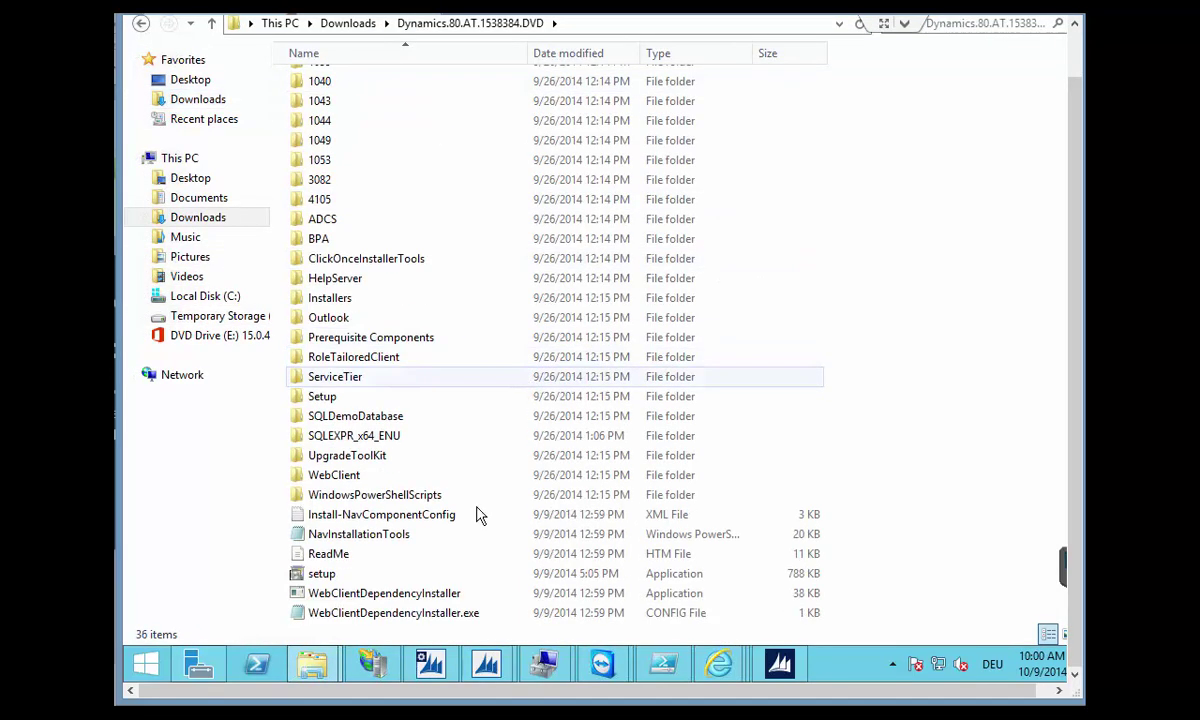
double_click(305, 495)
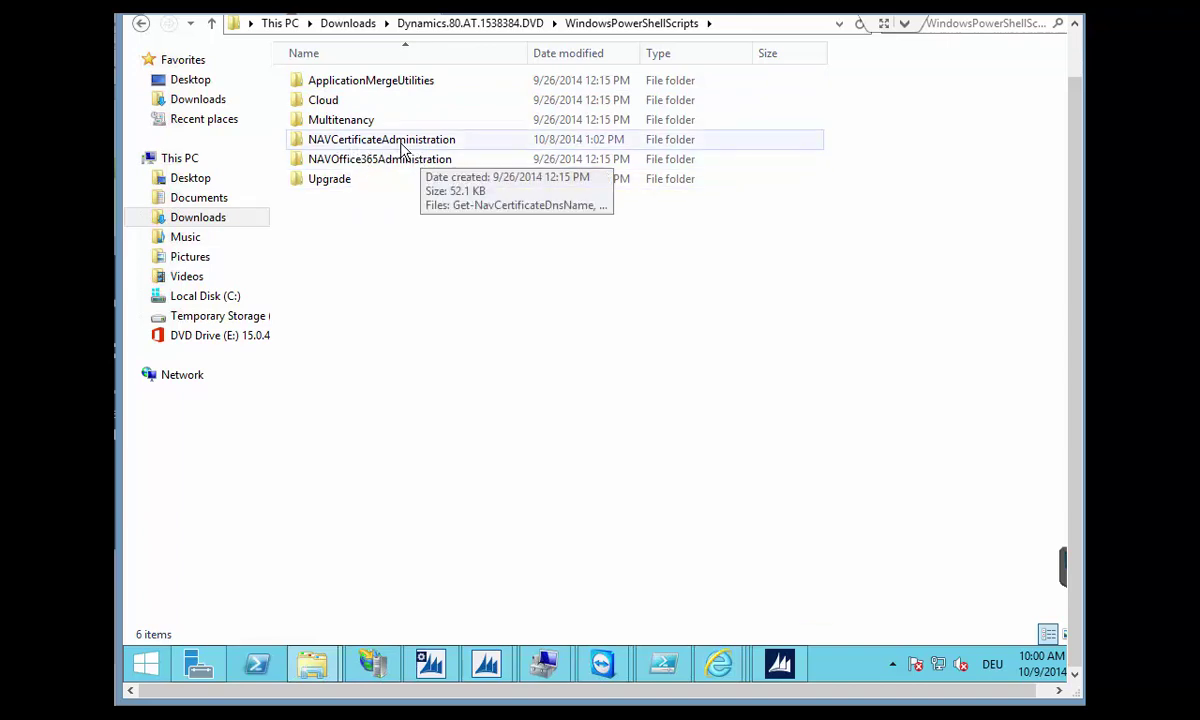
double_click(402, 146)
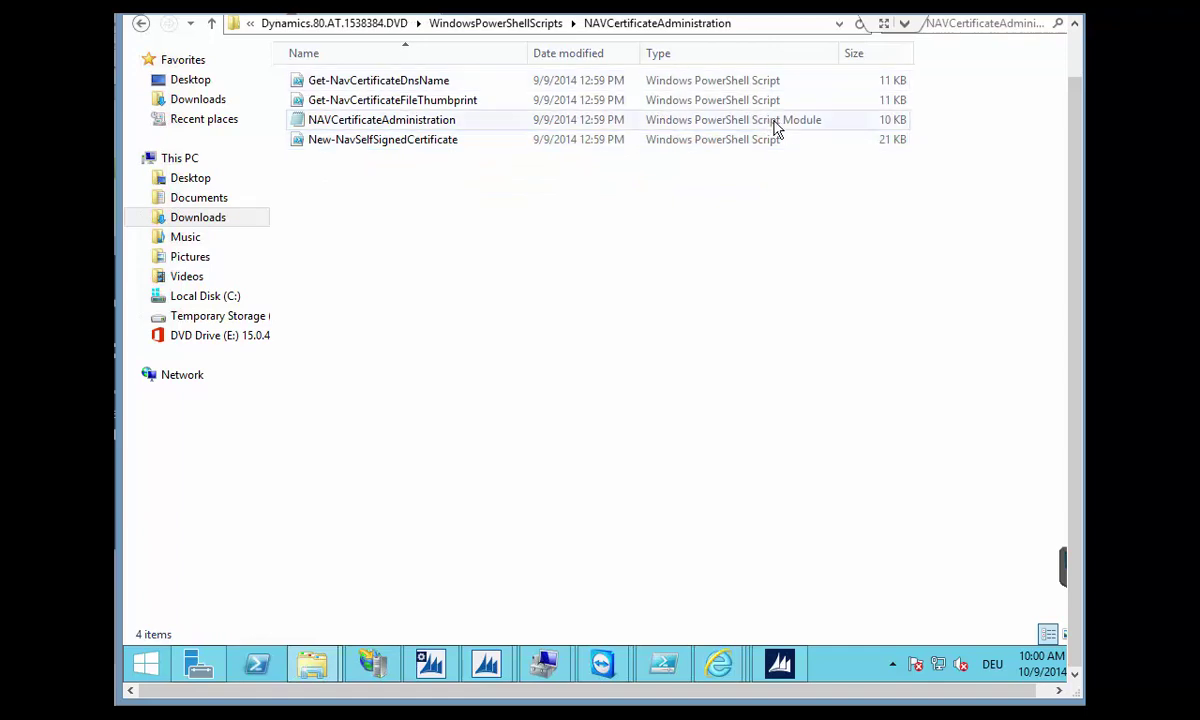
left_click(770, 128)
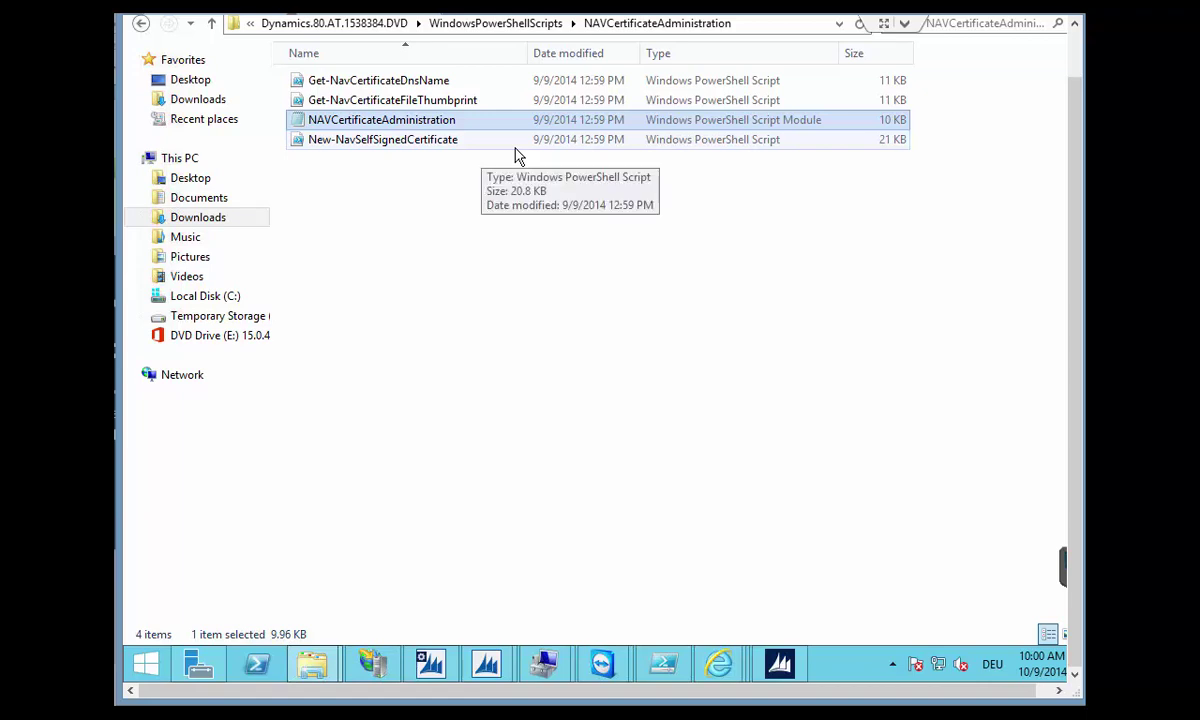
Search Start for 'power' and run Windows PowerShell ISE as administrator.
left_click(158, 663)
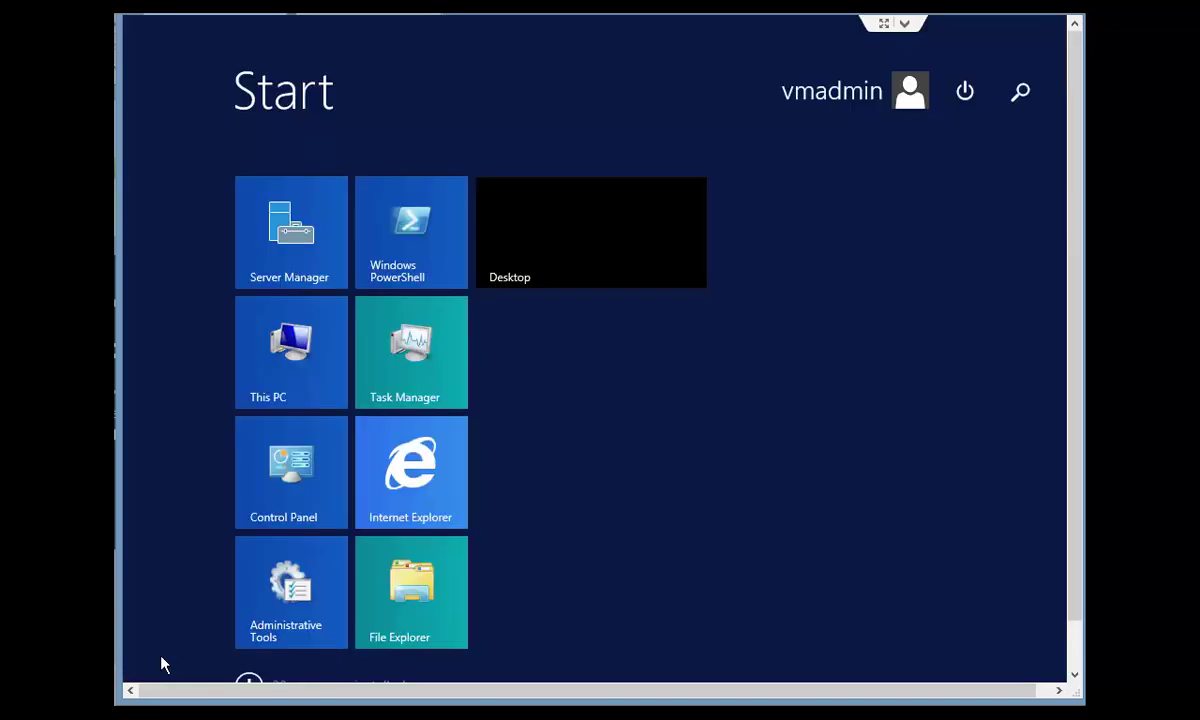
type("powerShell ISE")
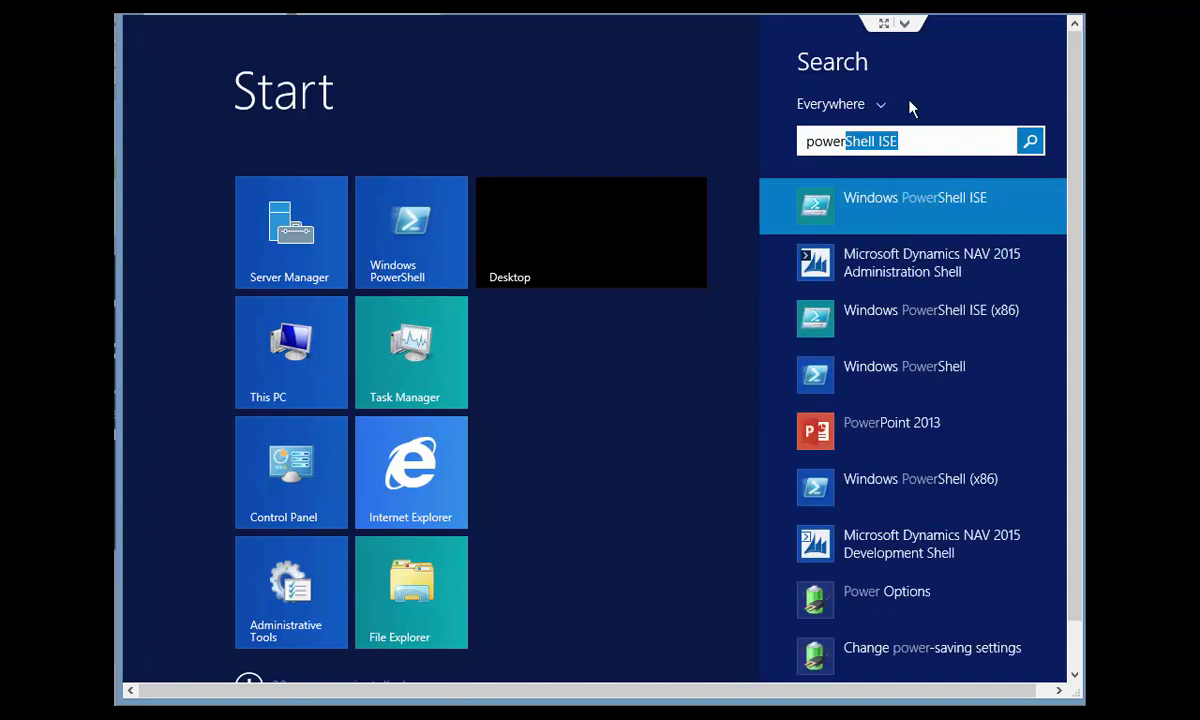
right_click(880, 200)
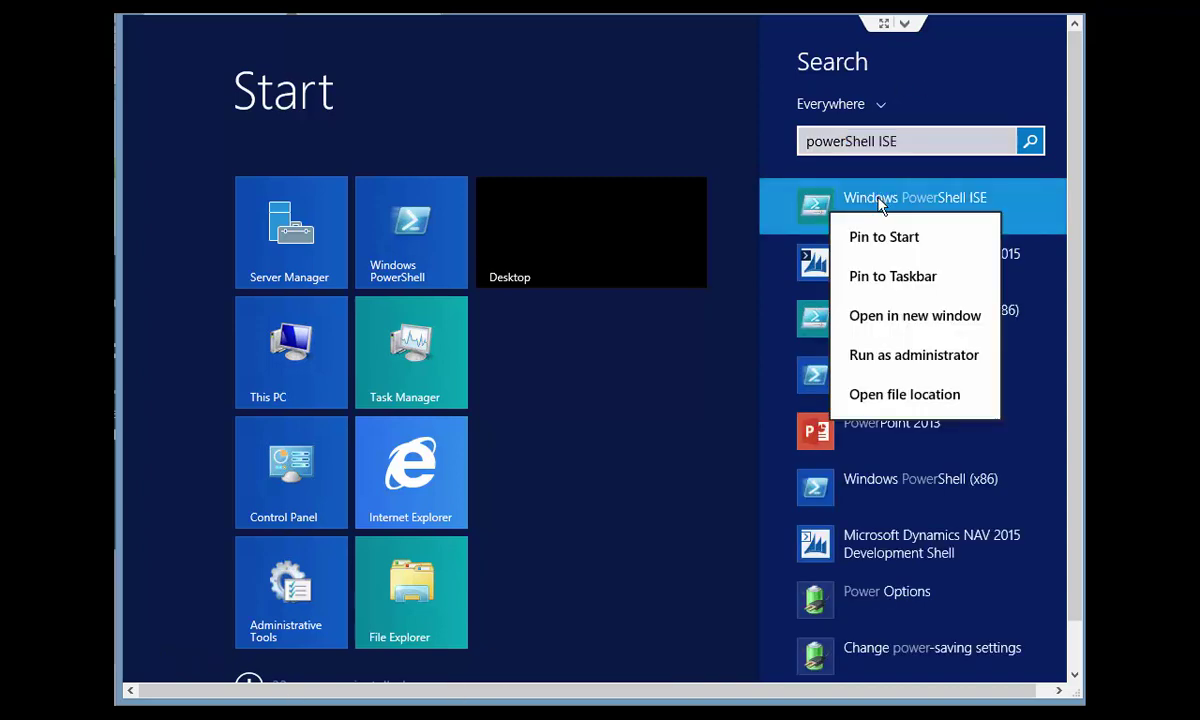
left_click(878, 356)
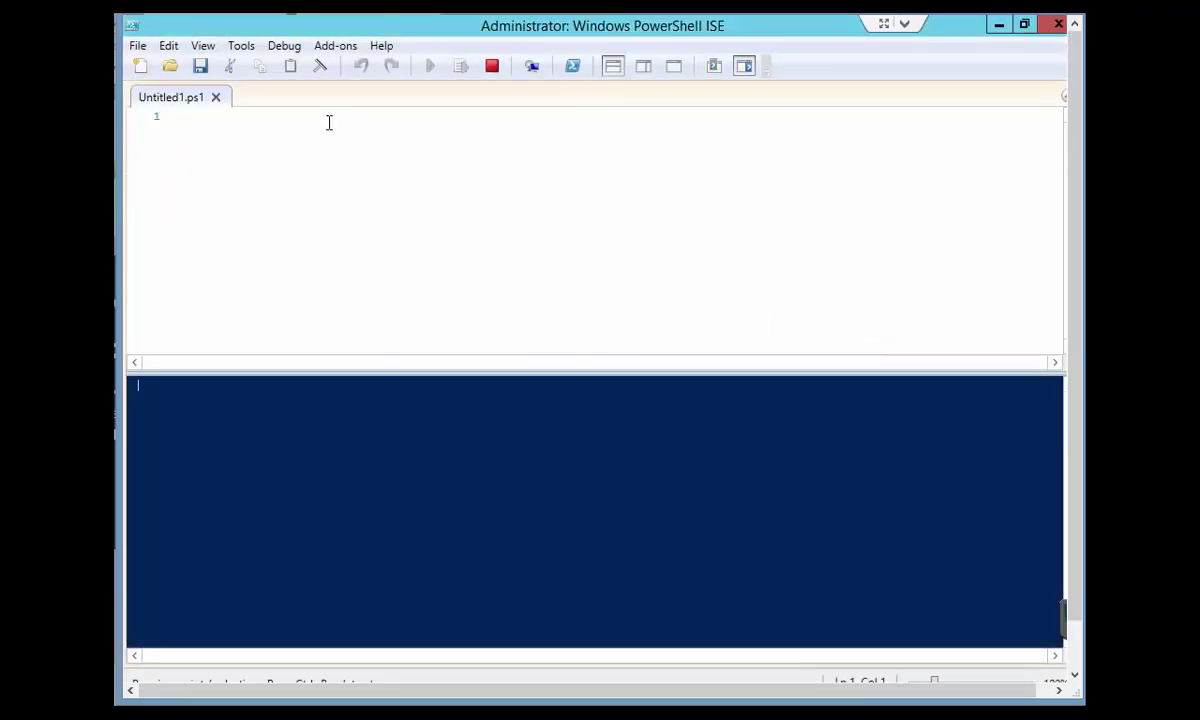
Paste the NAVCertificateAdministration import-module line into Untitled1.ps1 and run the script.
left_click(188, 118)
scroll(1070, 570, "down", 1)
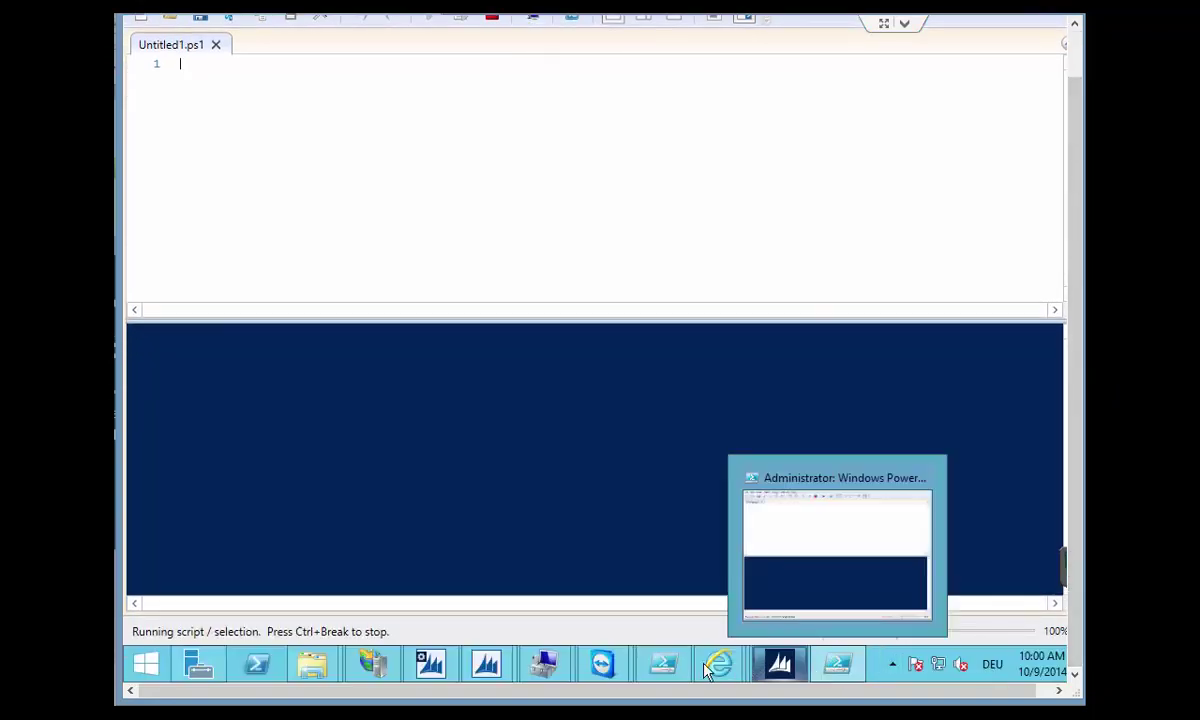
left_click(663, 664)
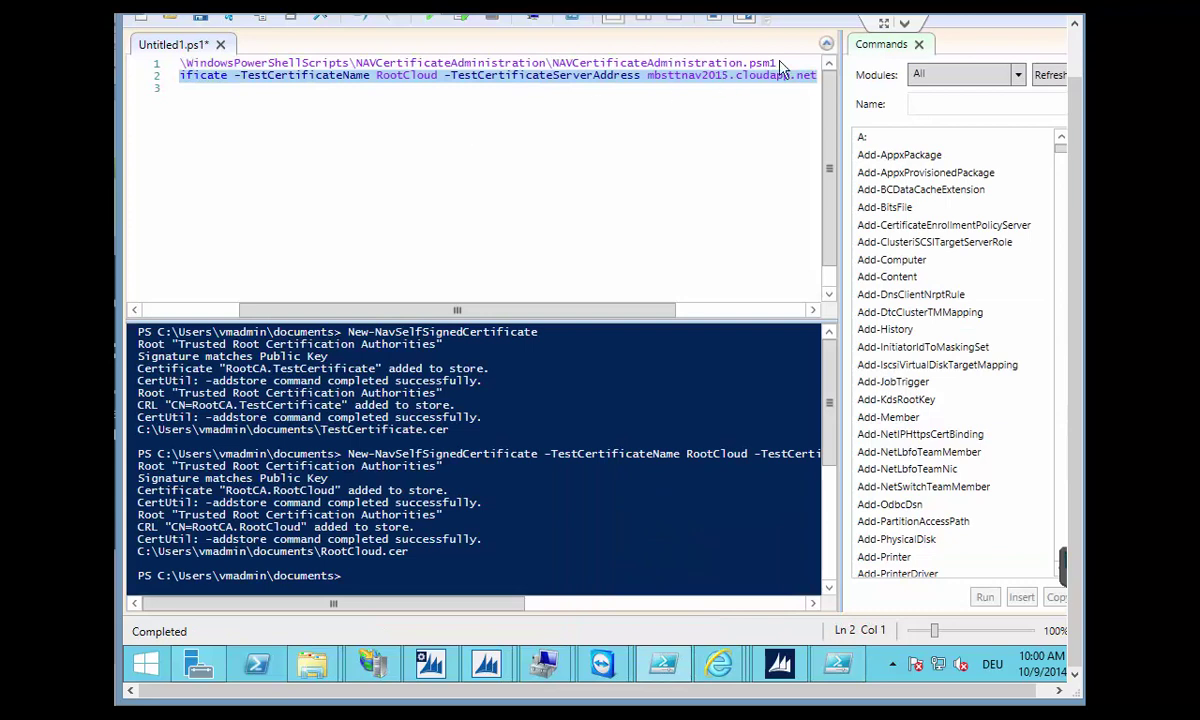
left_click_drag(776, 62, 281, 62)
left_click_drag(160, 58, 108, 64)
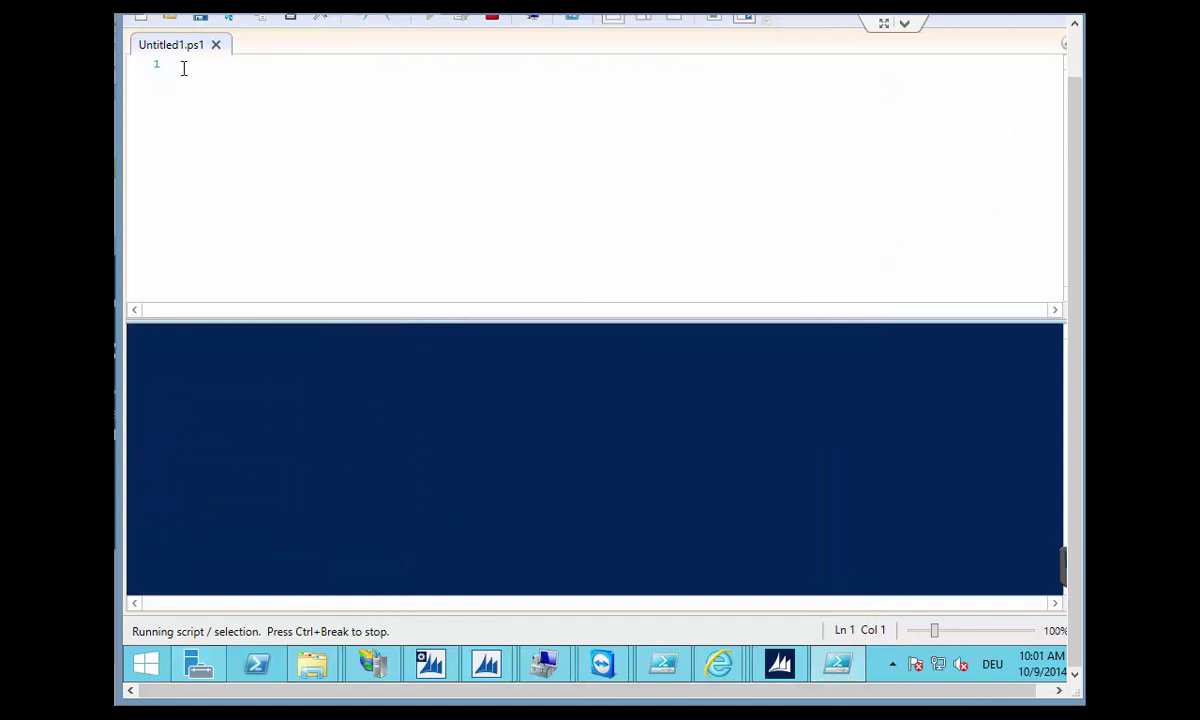
type("import-module C:\\posh\\WindowsPowerShellScripts\\NAVCertificateAdministration\\NAVCertificateAdministration.psm1")
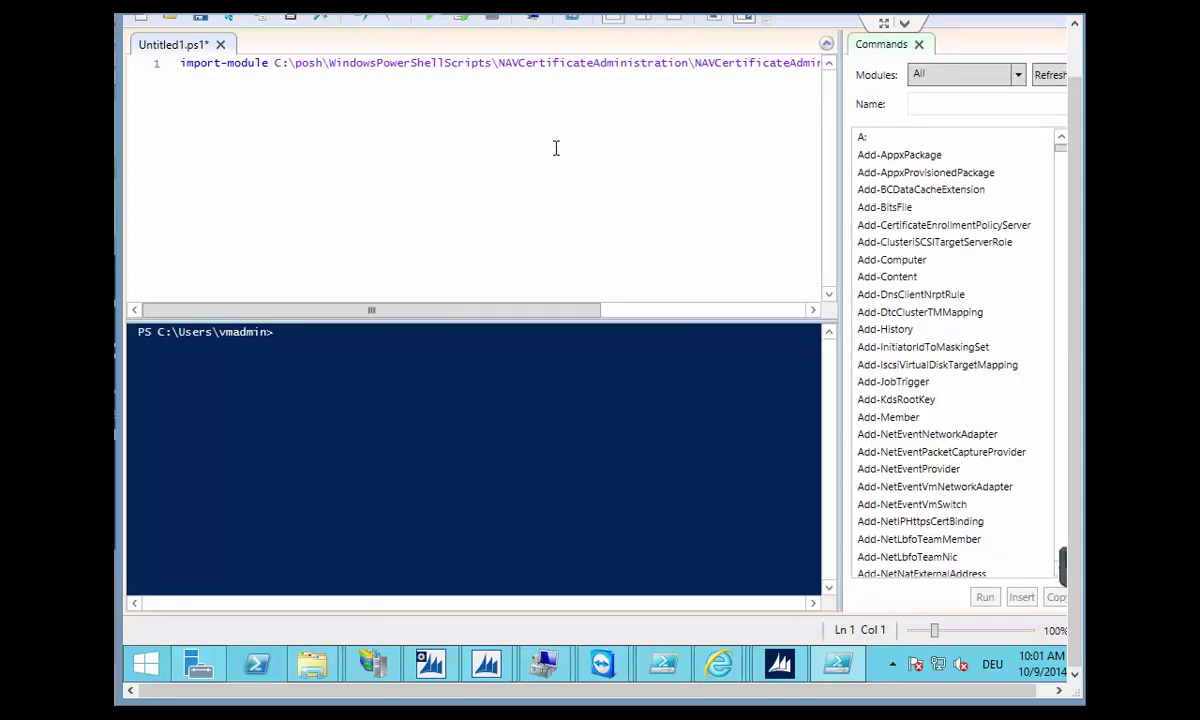
left_click(1080, 78)
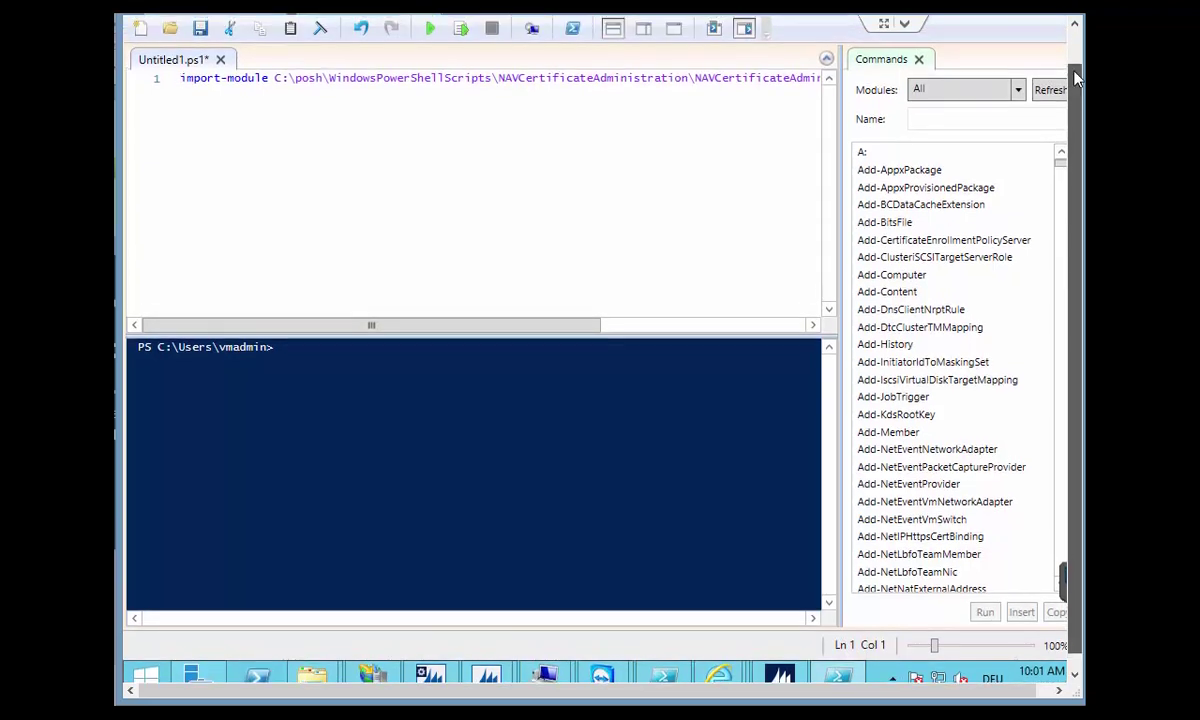
left_click(430, 27)
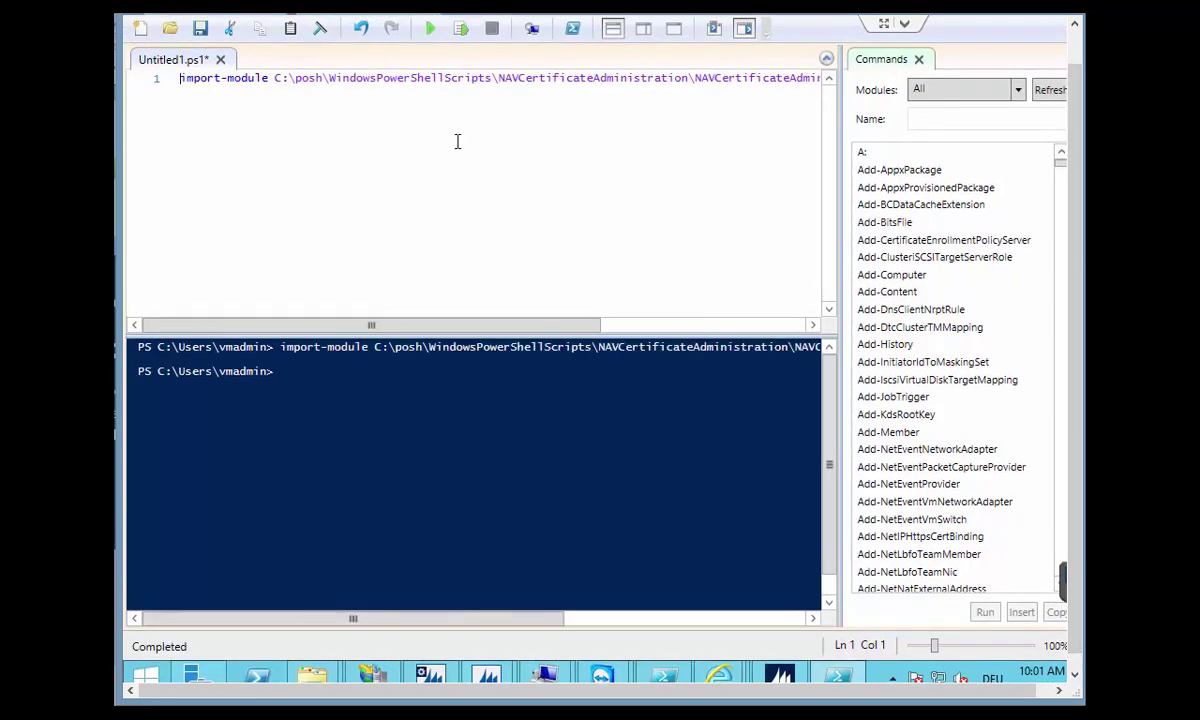
Add a second script line beginning 'new-nav'.
left_click(194, 102)
key("End")
key("Return")
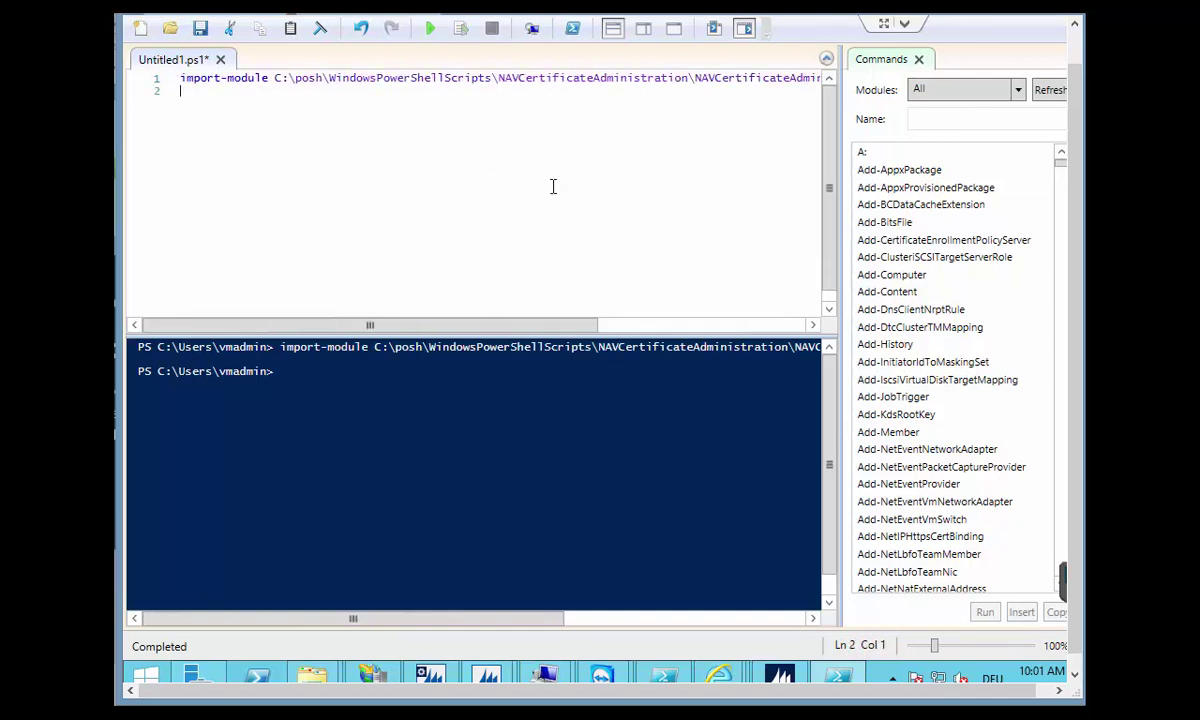
type("new-nav")
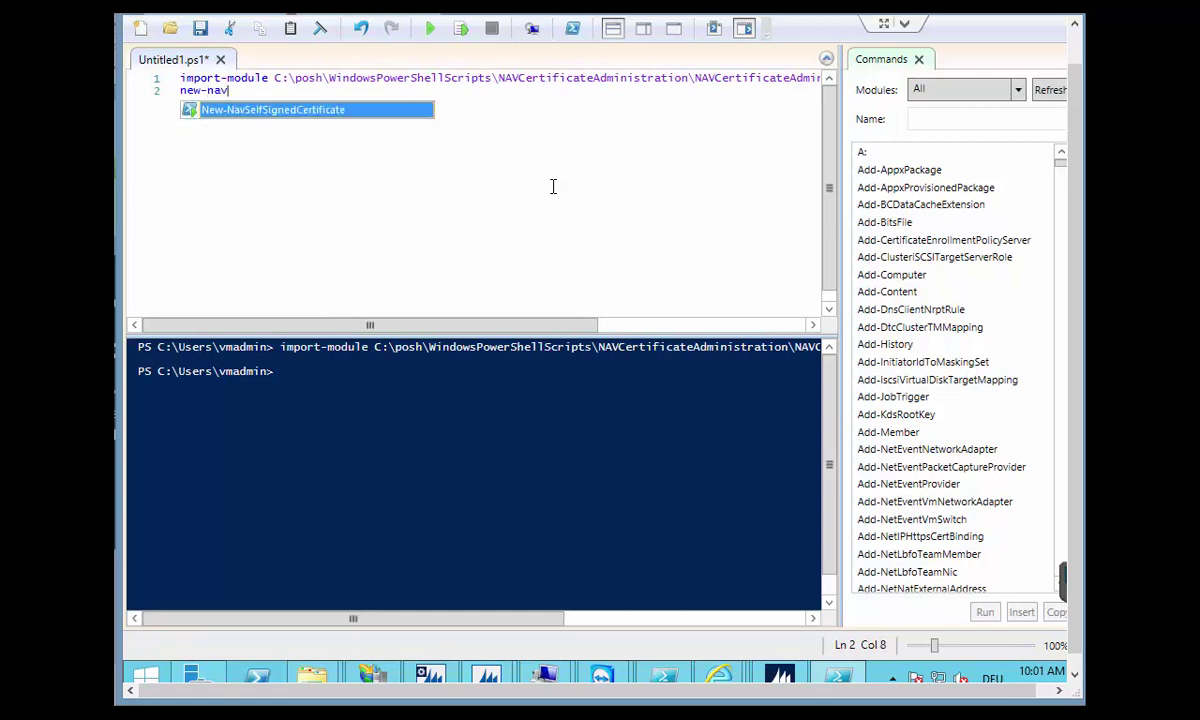